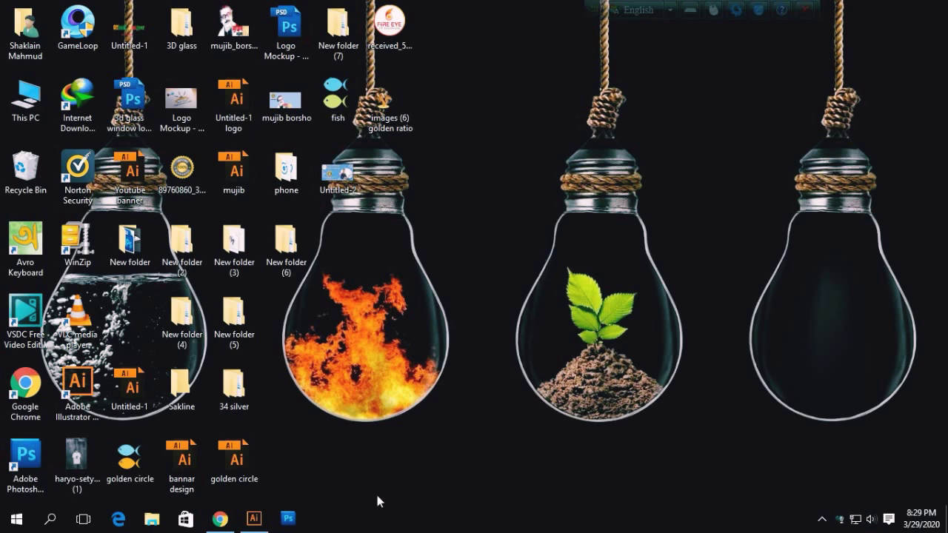
Step: Bring the Illustrator document with the concentric circles and squirrel photo to the front
left_click(254, 519)
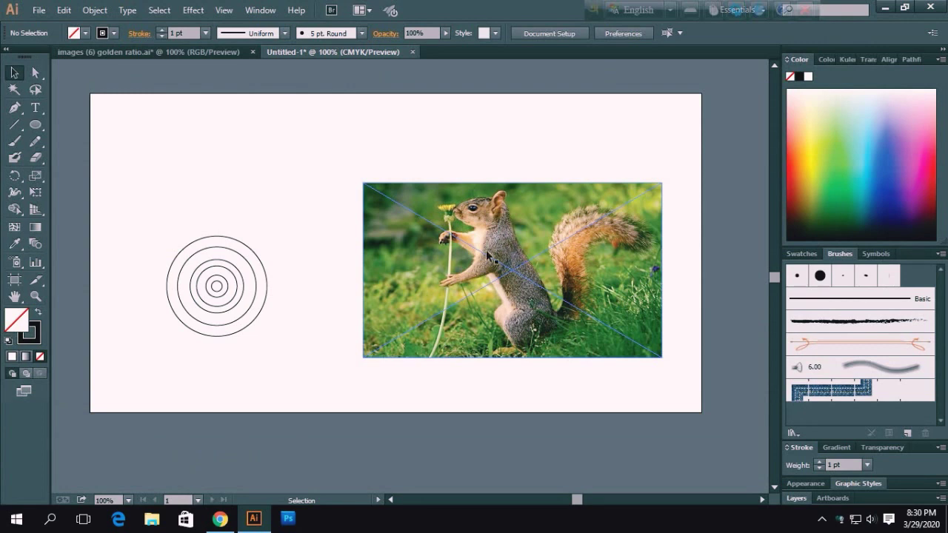
Step: Scale the squirrel photo up toward the upper left and collapse the right panel dock to icons
key("alt")
left_click(364, 185)
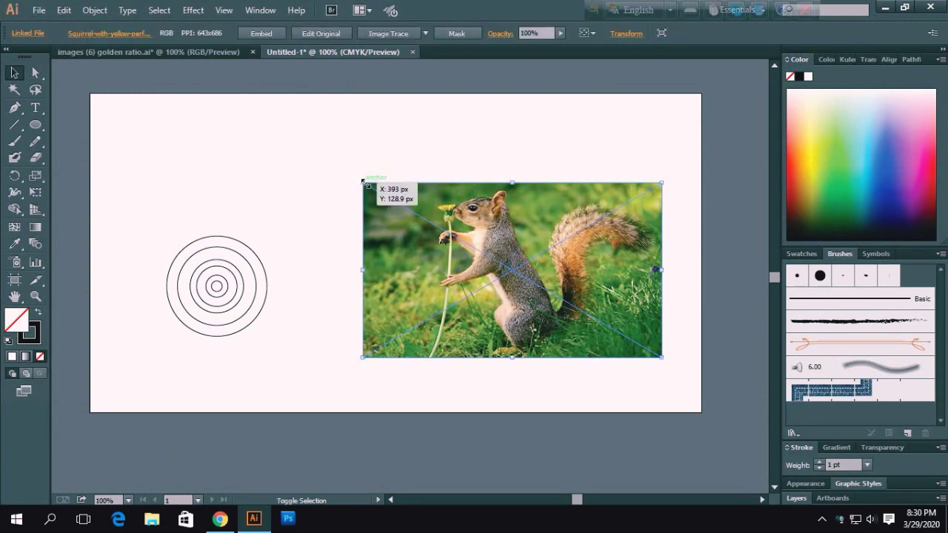
left_click_drag(363, 180, 296, 148)
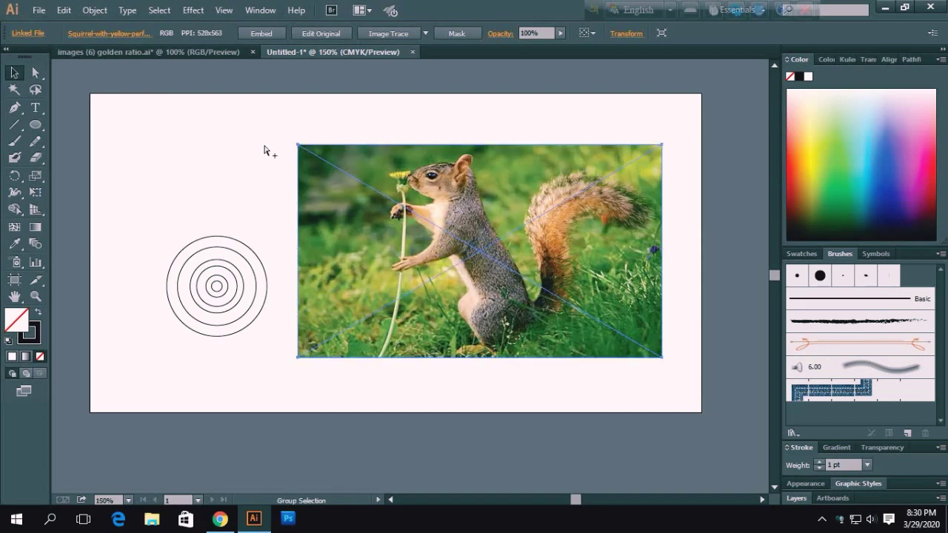
scroll(264, 150, "up", 1)
scroll(263, 150, "down", 1)
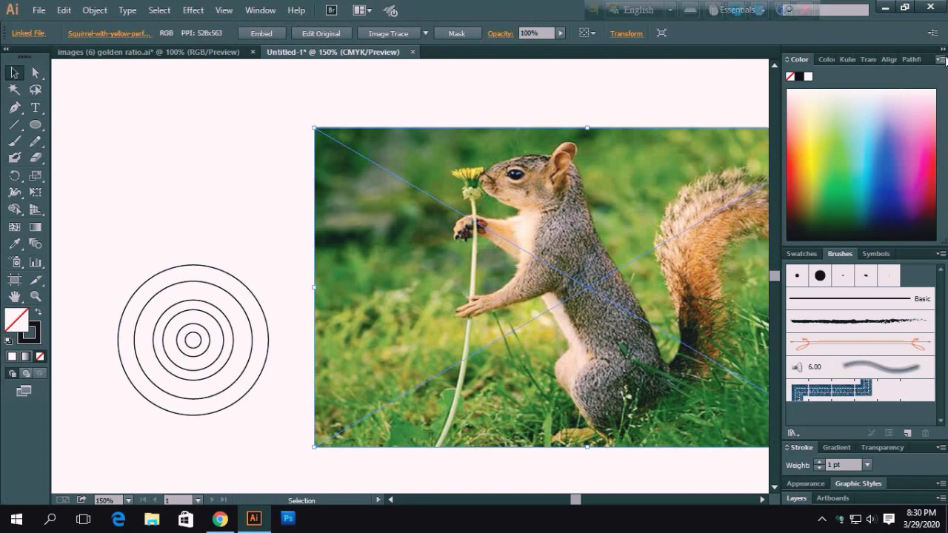
left_click(941, 59)
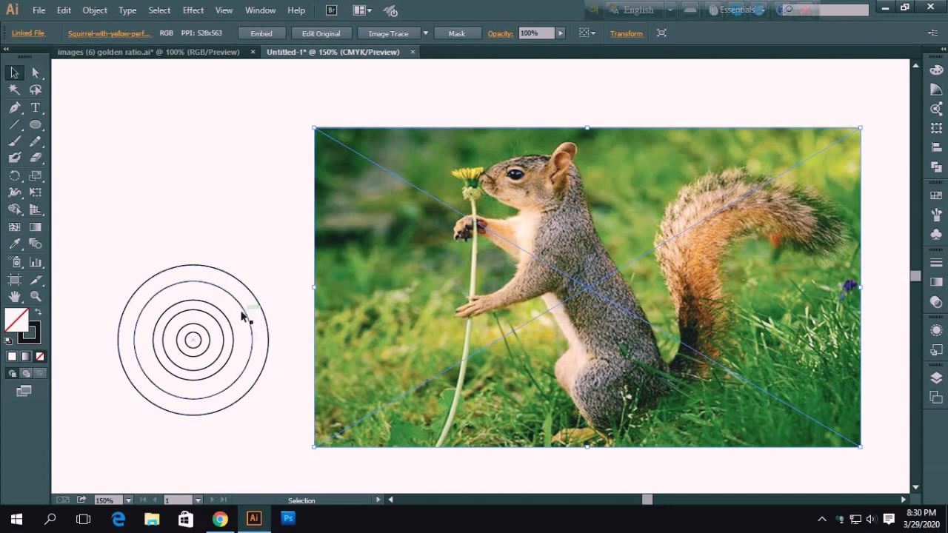
Step: Paste a concentric circle copy over the squirrel's eye, undoing an accidental photo paste
left_click(190, 316)
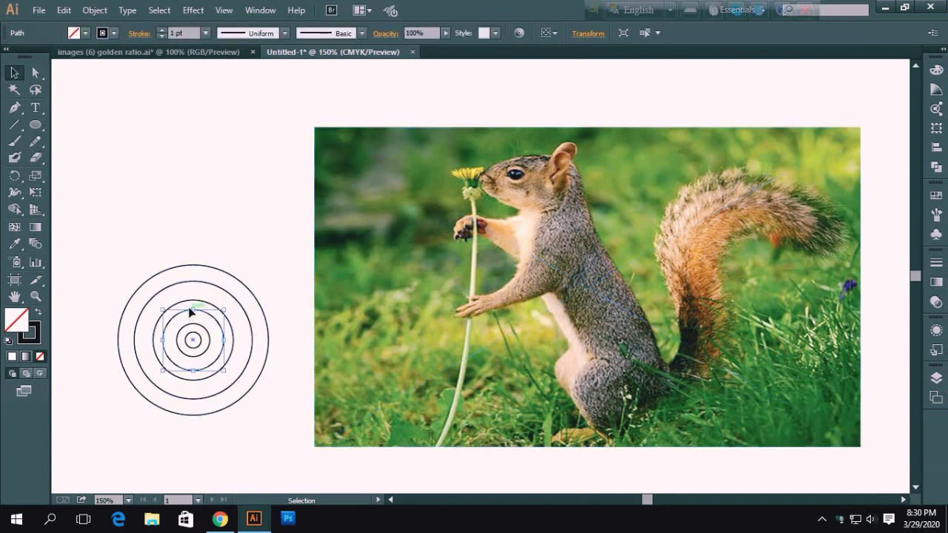
key("a")
key("ctrl+c")
key("ctrl+v")
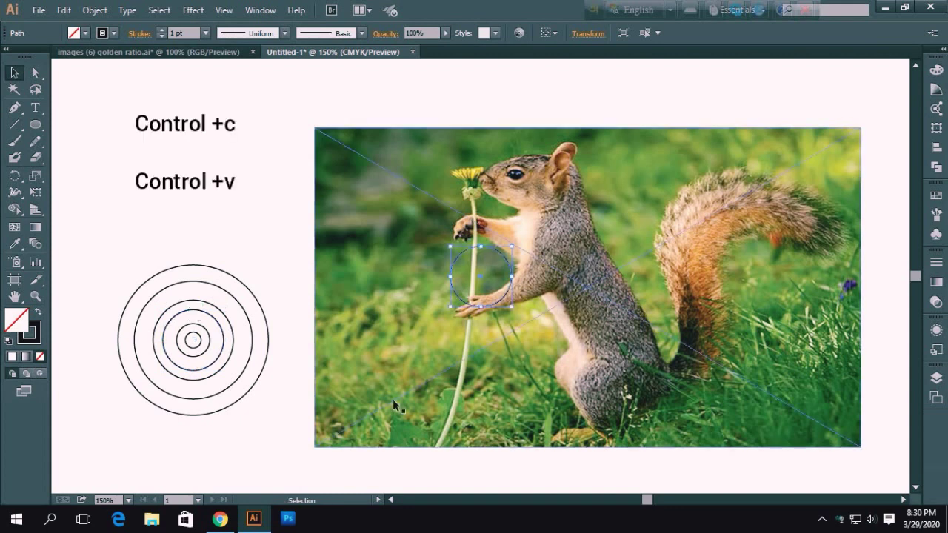
left_click_drag(480, 278, 524, 186)
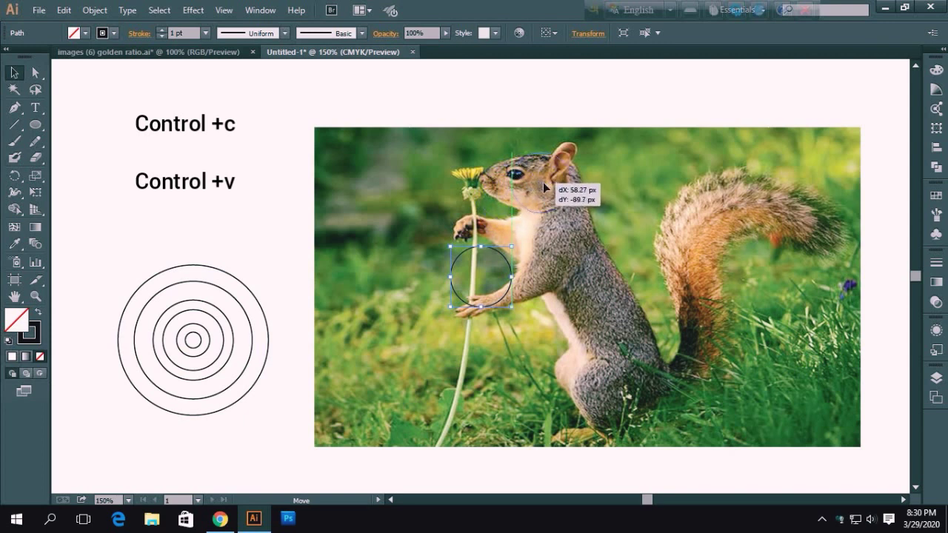
left_click_drag(524, 187, 543, 185)
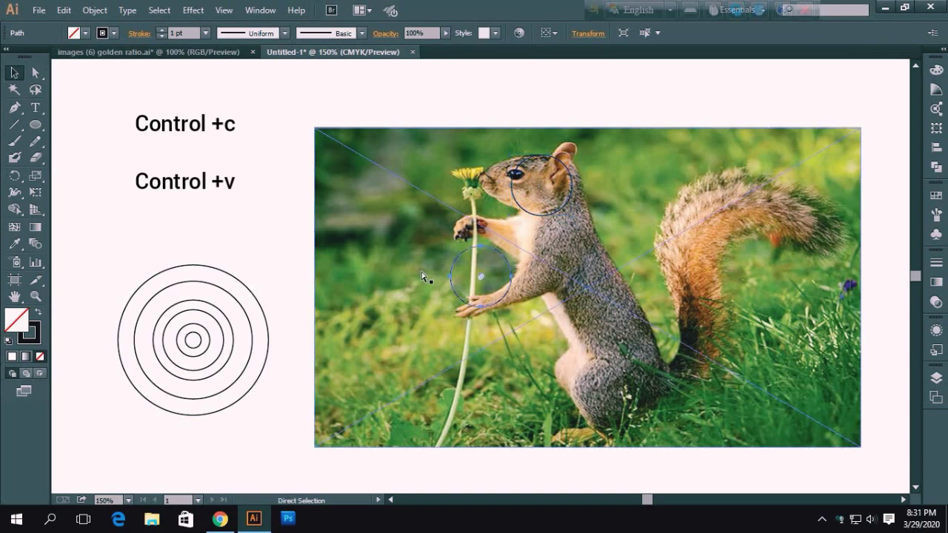
left_click_drag(481, 278, 528, 191)
left_click(385, 251)
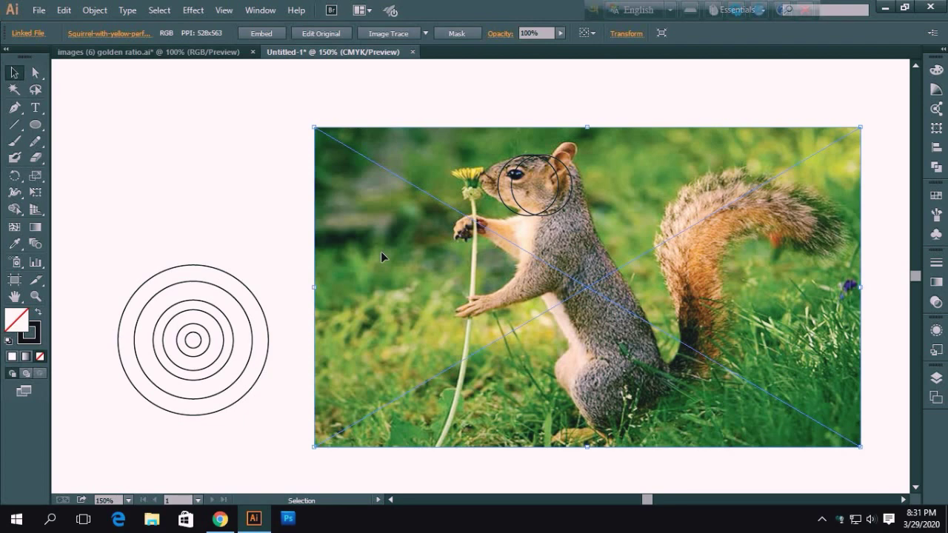
key("a")
key("ctrl+v")
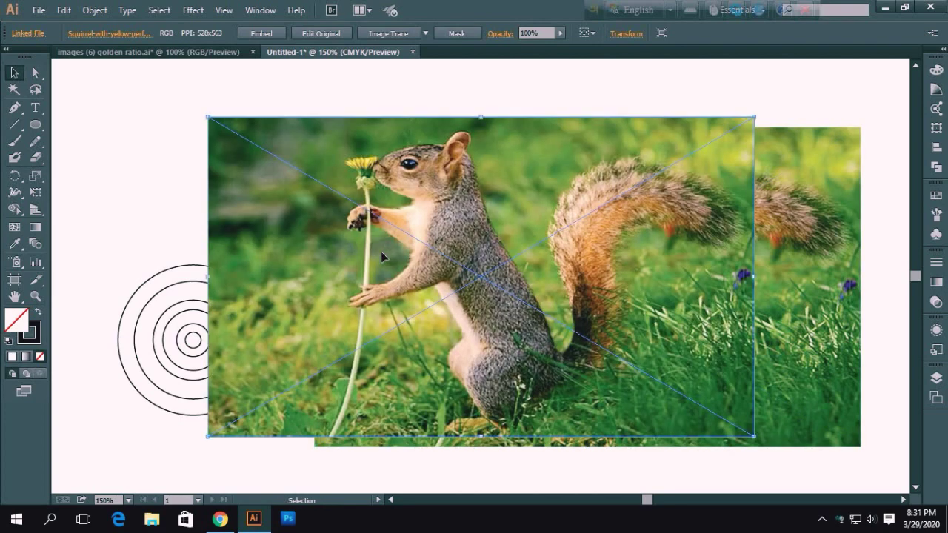
key("ctrl+z")
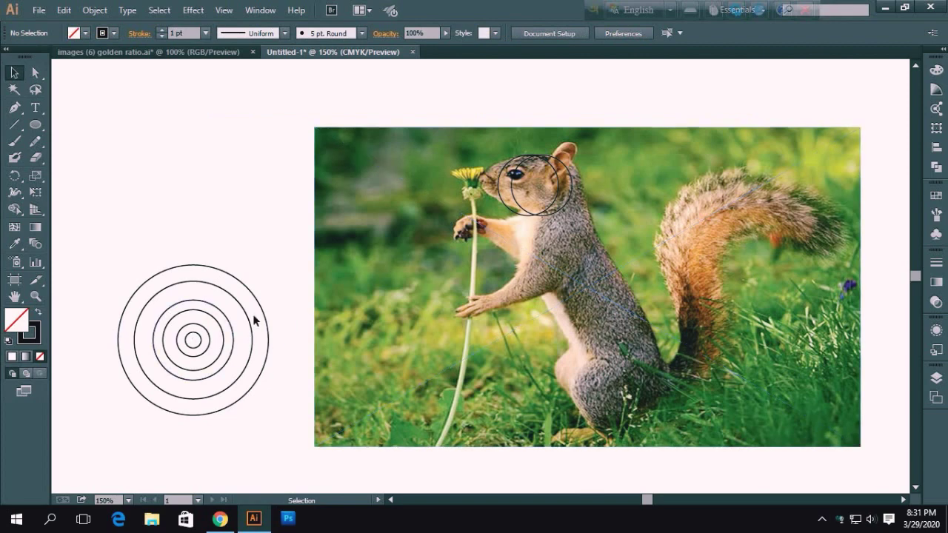
Step: Copy the outer concentric circle and position it over the squirrel's haunch
left_click(249, 353)
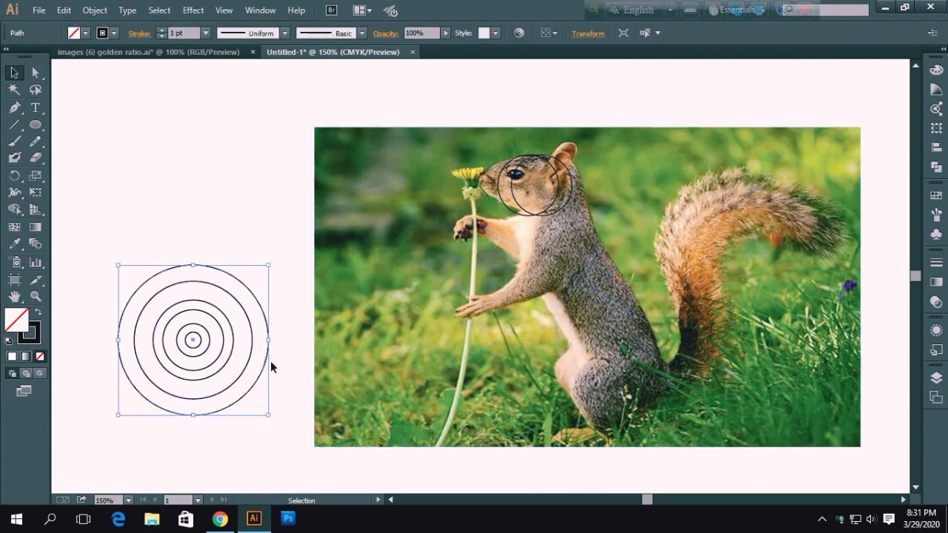
key("ctrl+c")
key("ctrl+v")
key("v")
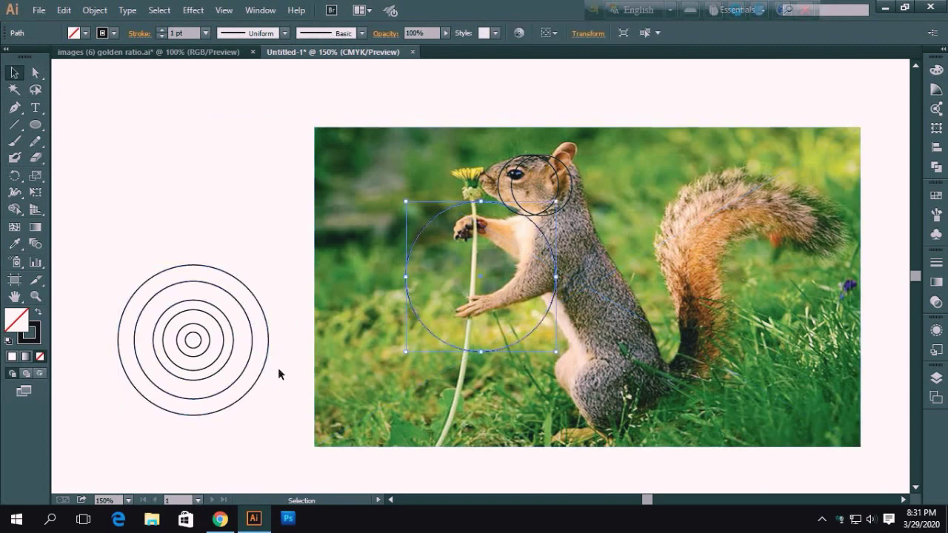
left_click_drag(480, 282, 482, 280)
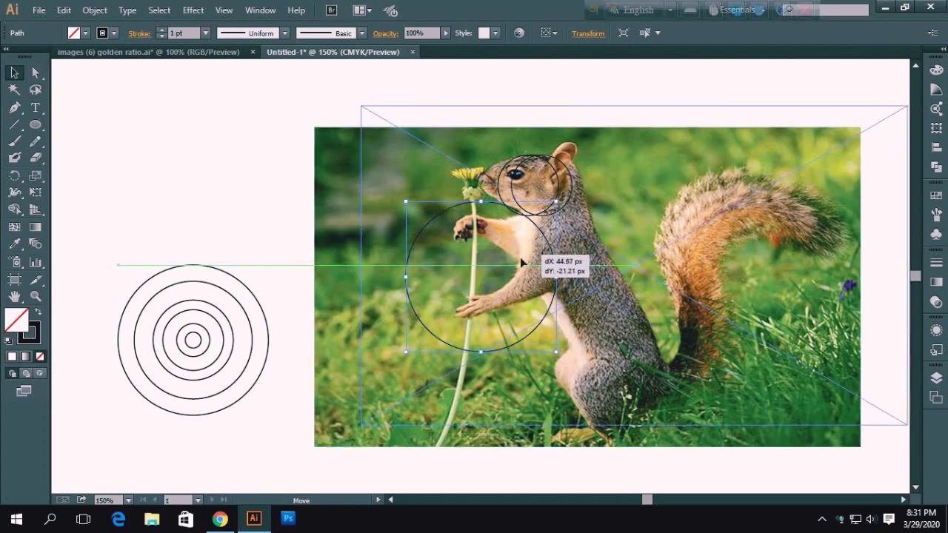
left_click(481, 281)
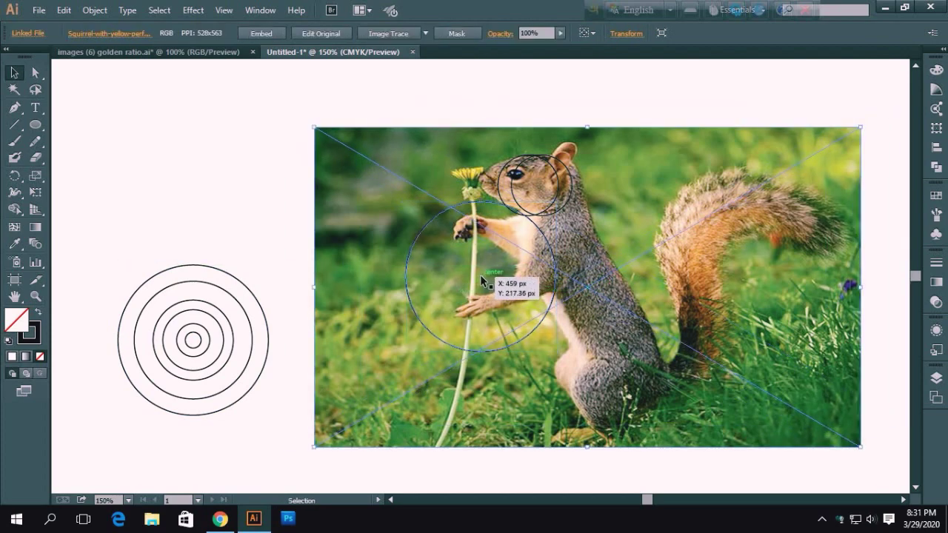
mouse_move(481, 280)
left_mouse_down()
mouse_move(533, 231)
mouse_move(590, 364)
mouse_move(636, 371)
left_mouse_up()
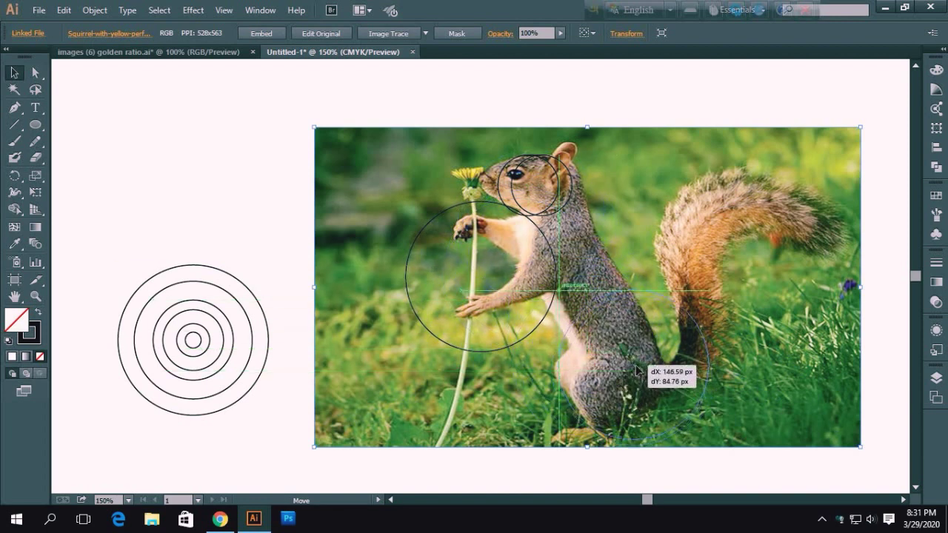
left_click_drag(637, 368, 631, 364)
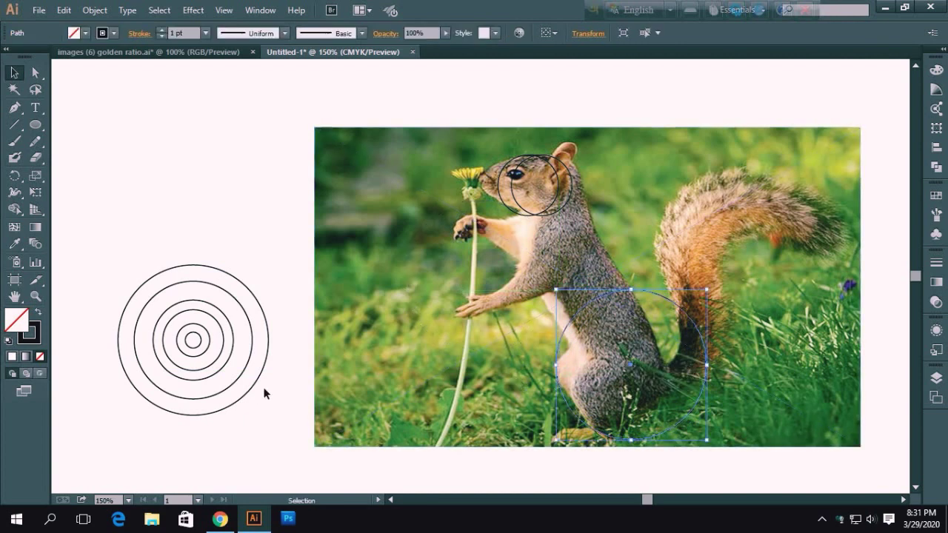
Step: Move the second-smallest concentric circle onto the squirrel's hip
left_click(228, 363)
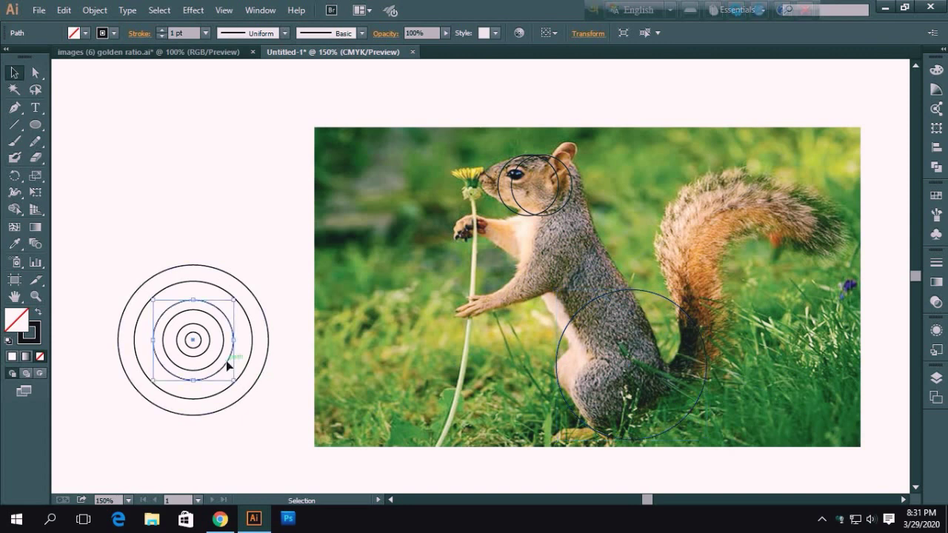
left_click(212, 356)
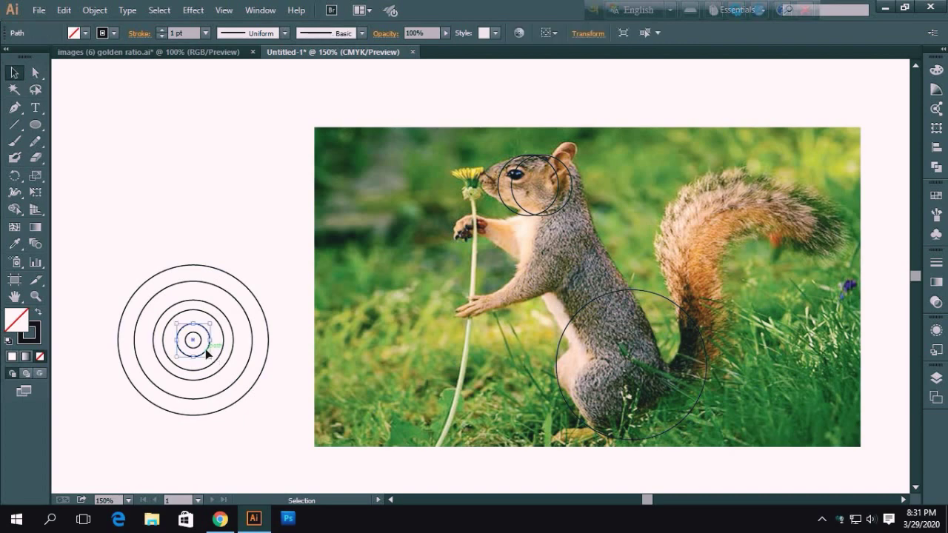
mouse_move(207, 354)
left_mouse_down()
mouse_move(481, 276)
mouse_move(573, 365)
left_mouse_up()
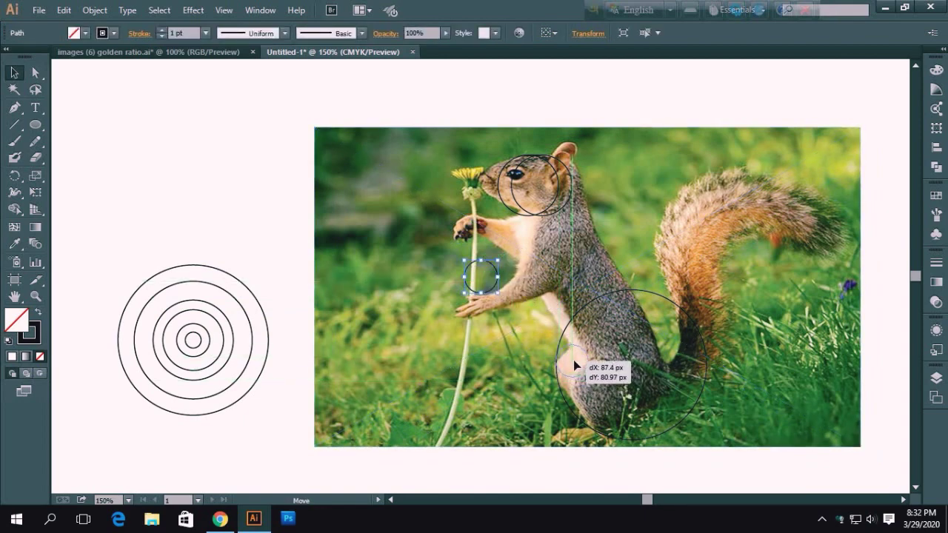
left_click_drag(575, 363, 572, 365)
Step: Paste two circle copies over the squirrel's body beside the small hip circle
left_click(225, 345)
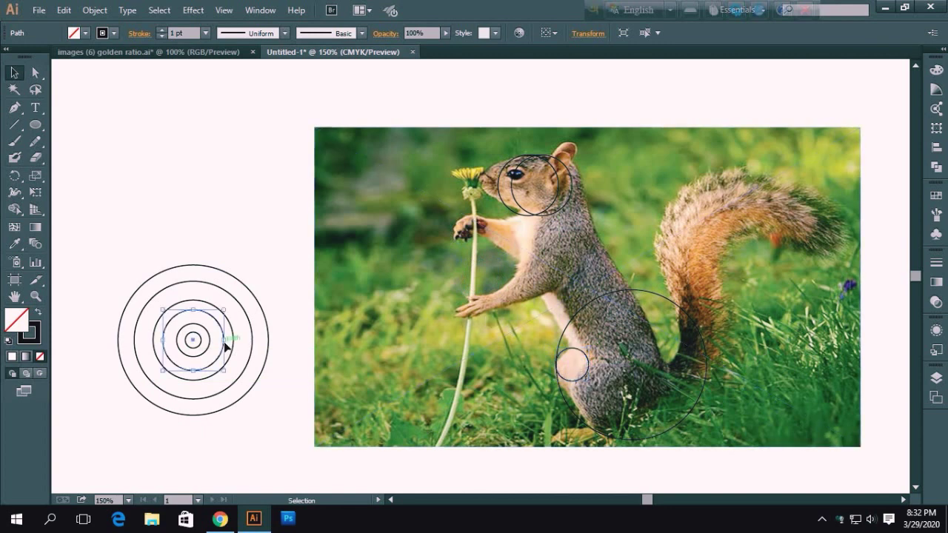
key("ctrl+c")
key("ctrl+v")
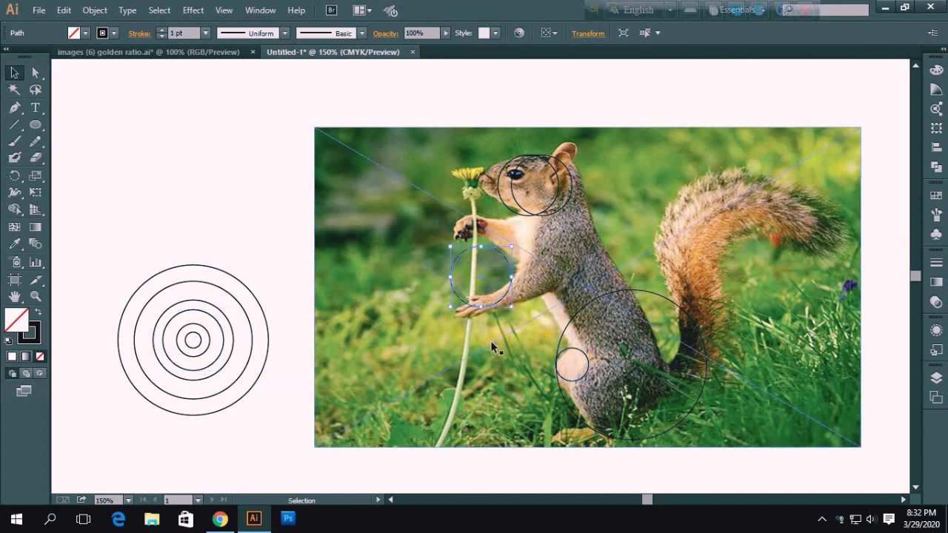
left_click_drag(497, 300, 538, 343)
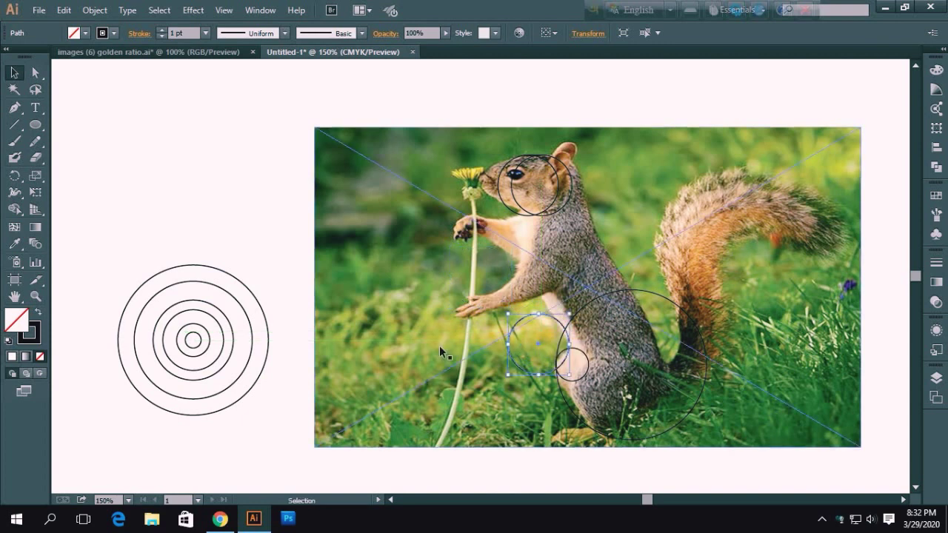
key("ctrl+v")
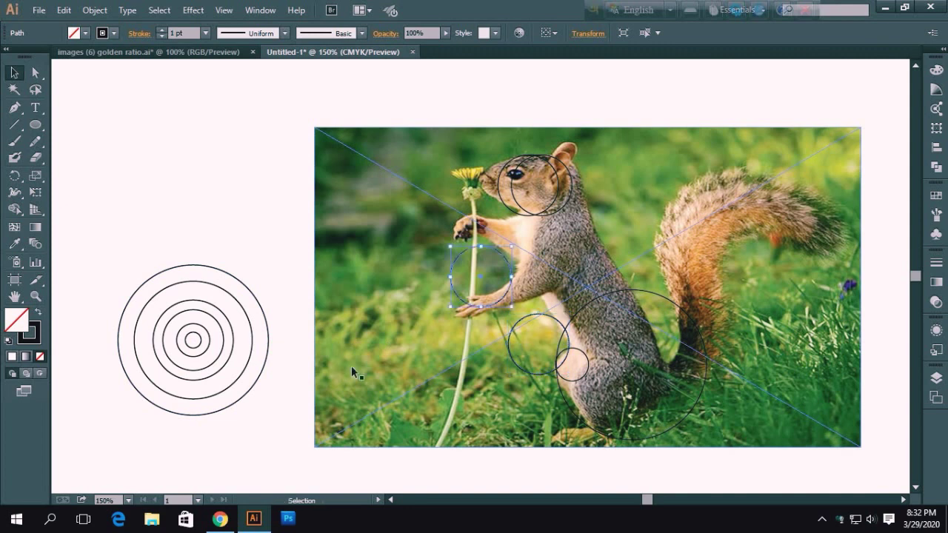
left_click_drag(479, 280, 529, 333)
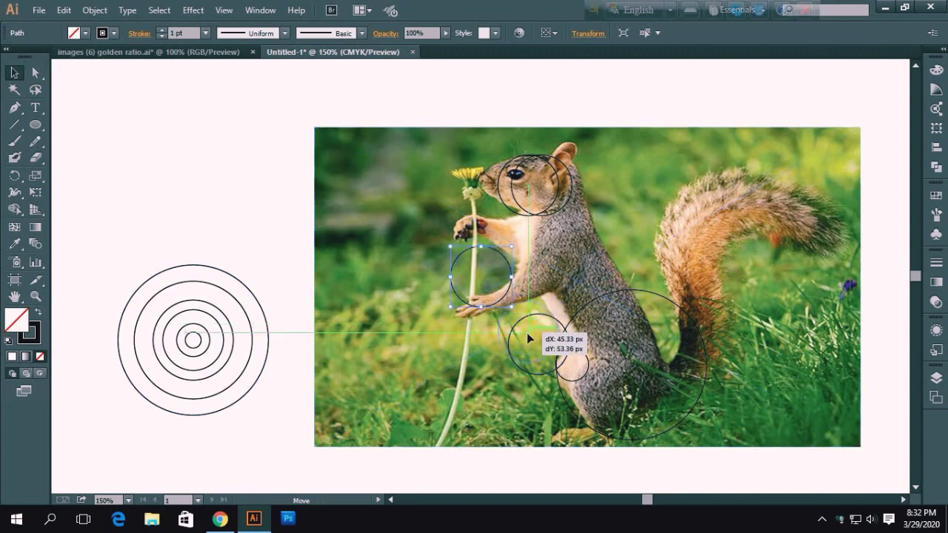
left_click_drag(528, 334, 523, 328)
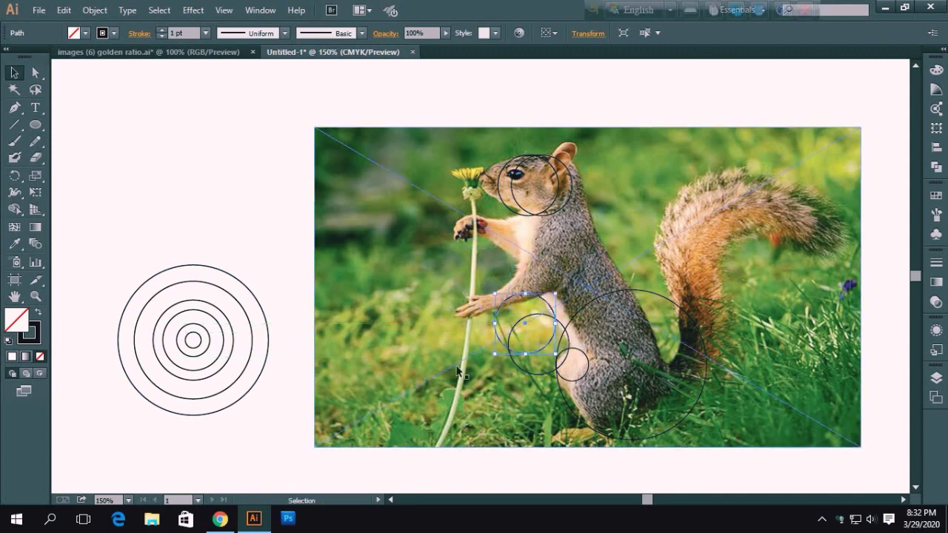
Step: Place another circle copy along the chest and onto the squirrel's paw
key("a")
key("ctrl+v")
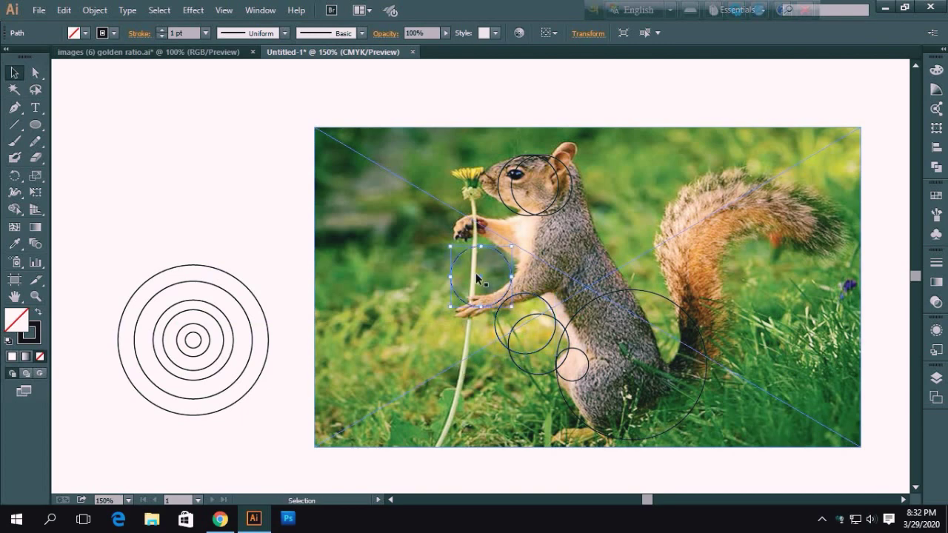
mouse_move(477, 277)
left_mouse_down()
mouse_move(525, 312)
mouse_move(511, 280)
mouse_move(543, 279)
left_mouse_up()
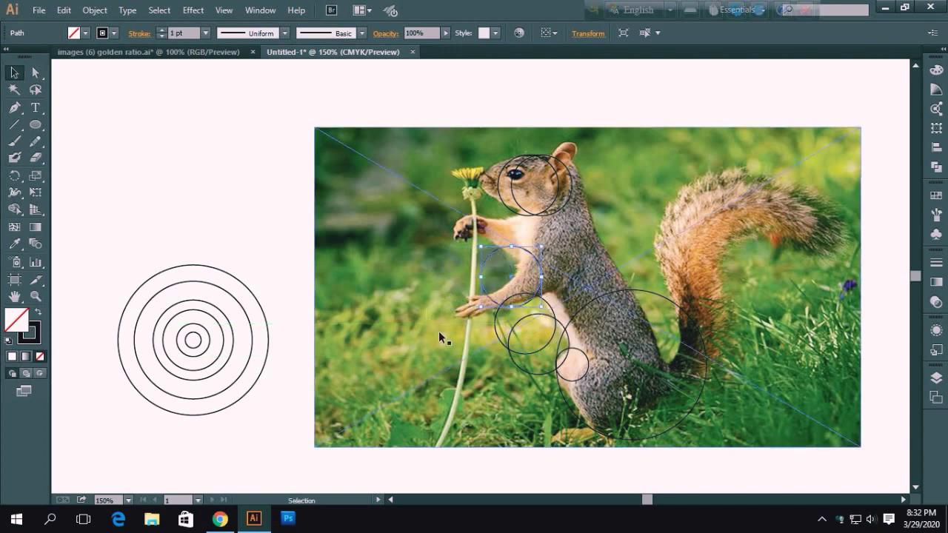
key("a")
key("v")
mouse_move(481, 282)
left_mouse_down()
mouse_move(478, 297)
mouse_move(485, 289)
left_mouse_up()
left_click(417, 306)
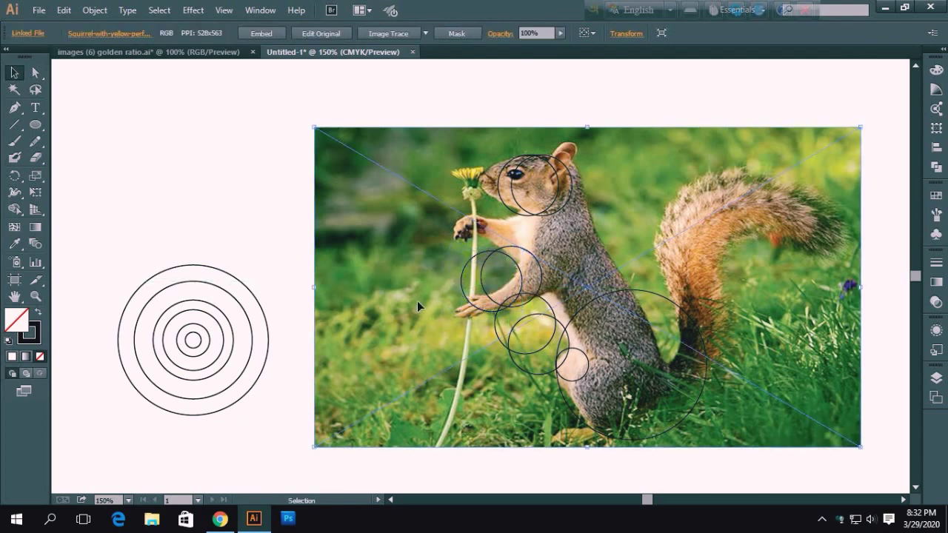
Step: Copy the outer concentric ring onto the squirrel's belly and lower body
left_click(259, 375)
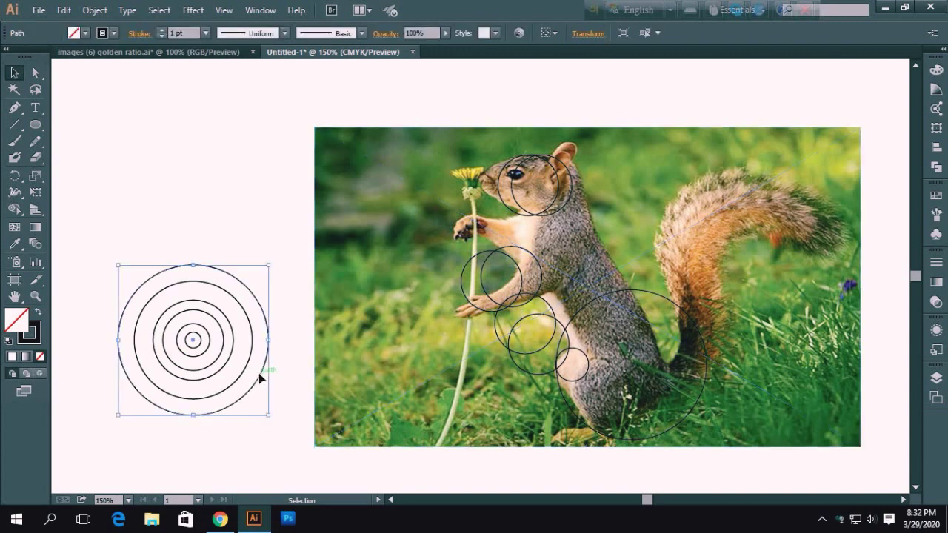
key("ctrl+c")
key("ctrl+v")
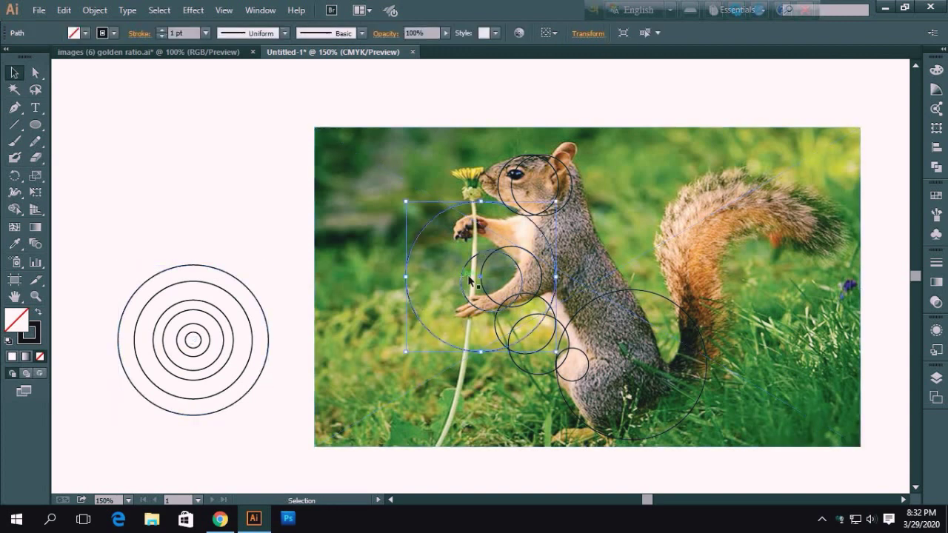
mouse_move(480, 286)
left_mouse_down()
mouse_move(567, 311)
mouse_move(590, 363)
left_mouse_up()
key("a")
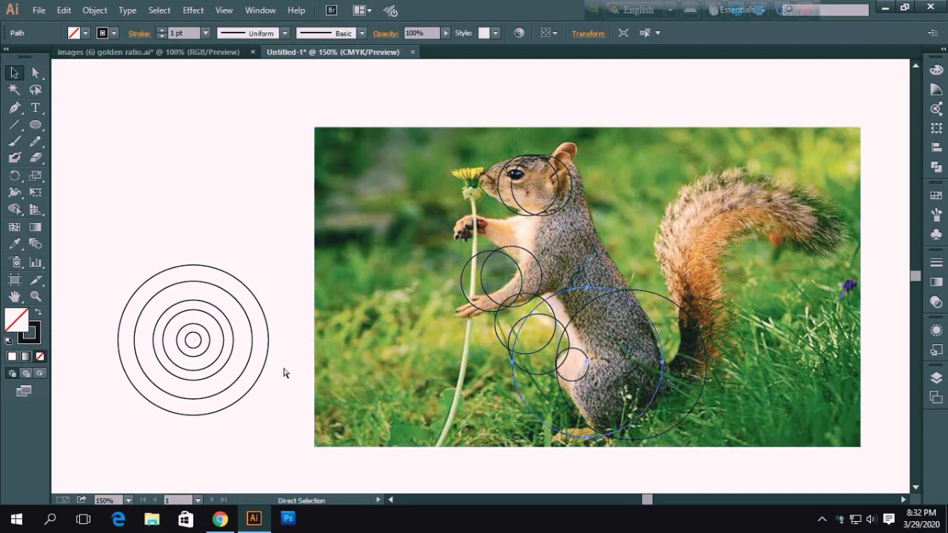
key("v")
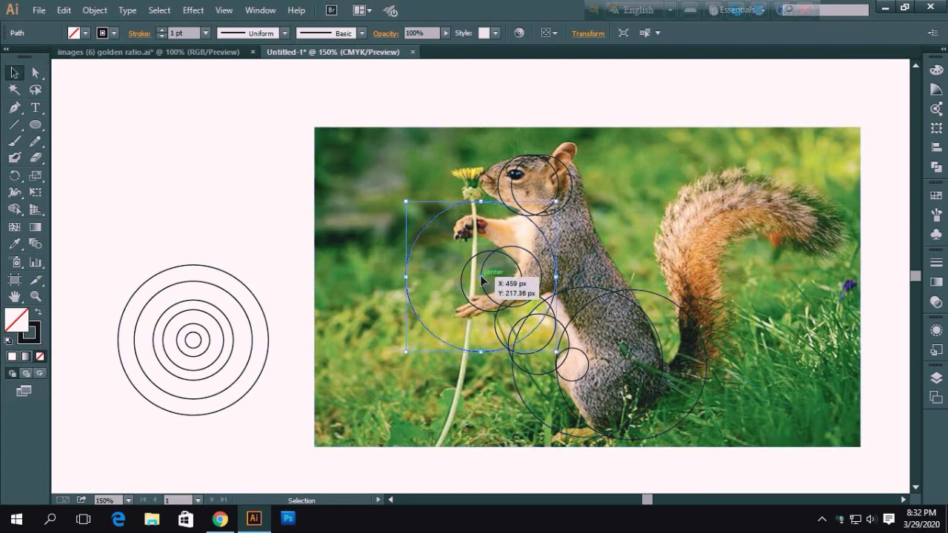
left_click_drag(480, 275, 585, 348)
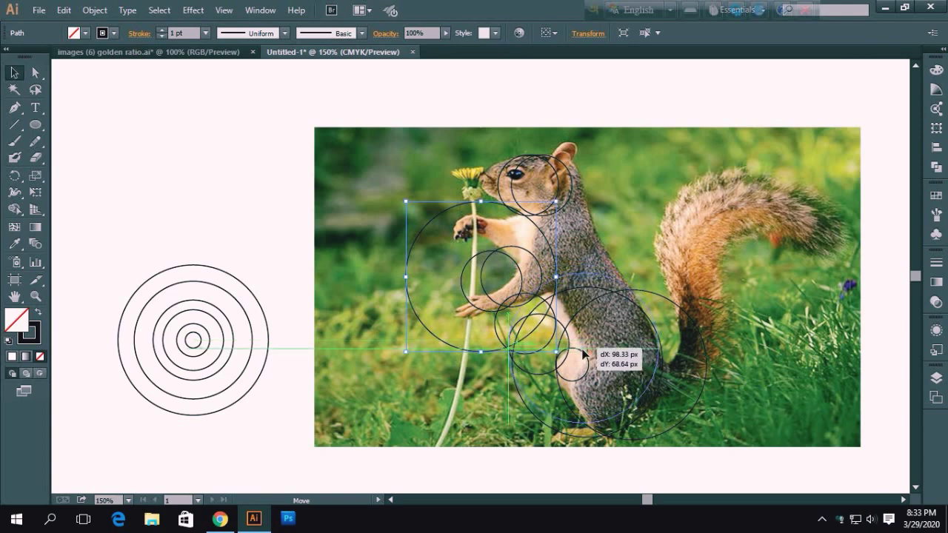
left_click_drag(584, 348, 581, 350)
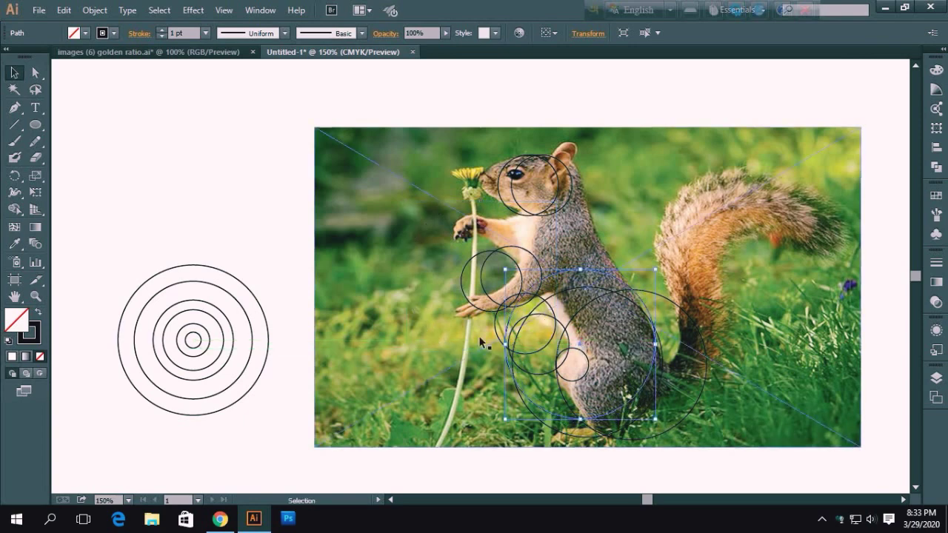
Step: Place a copy of the second ring on the squirrel's chest
left_click(255, 346)
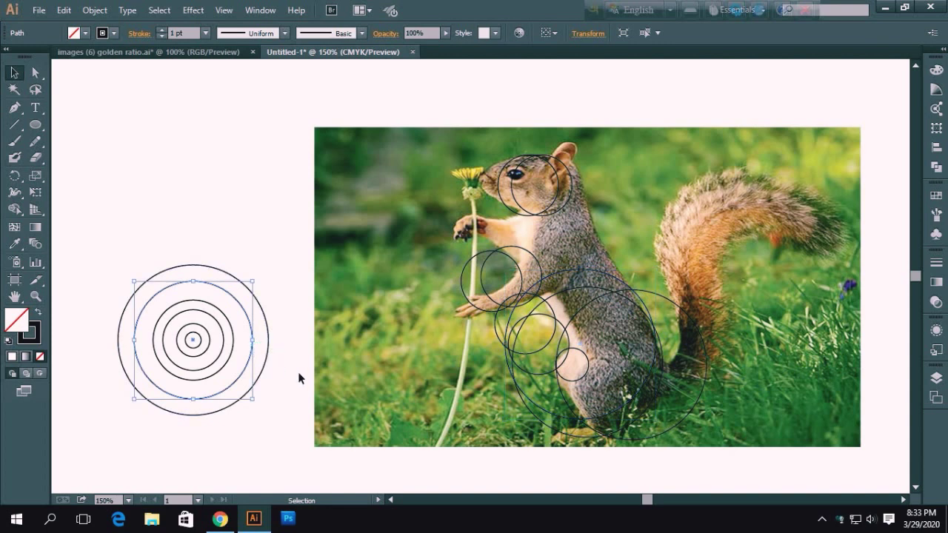
key("a")
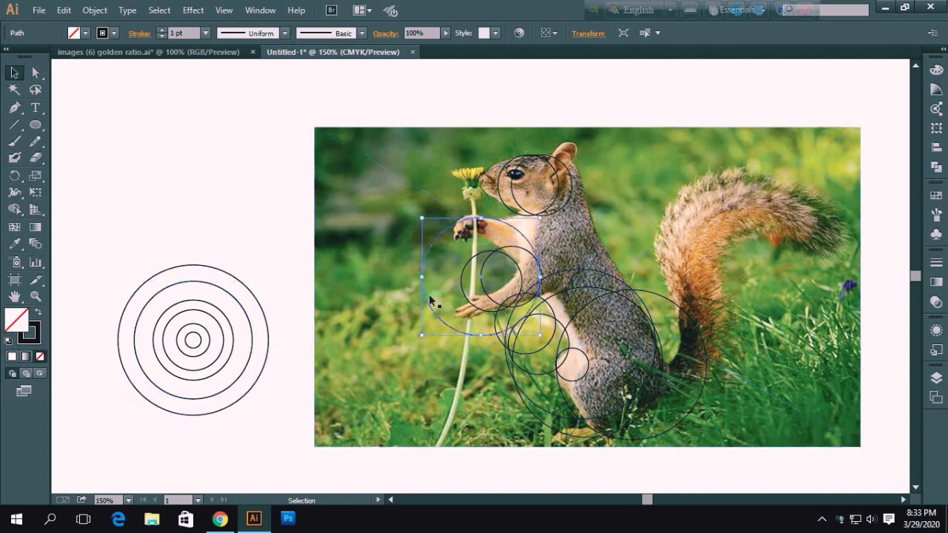
mouse_move(429, 294)
left_mouse_down()
mouse_move(574, 289)
mouse_move(558, 305)
left_mouse_up()
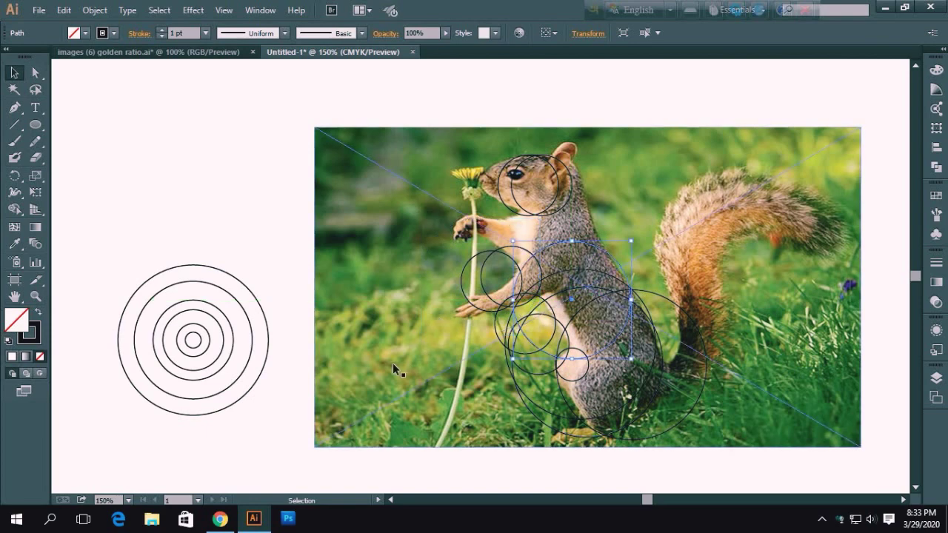
key("ctrl+z")
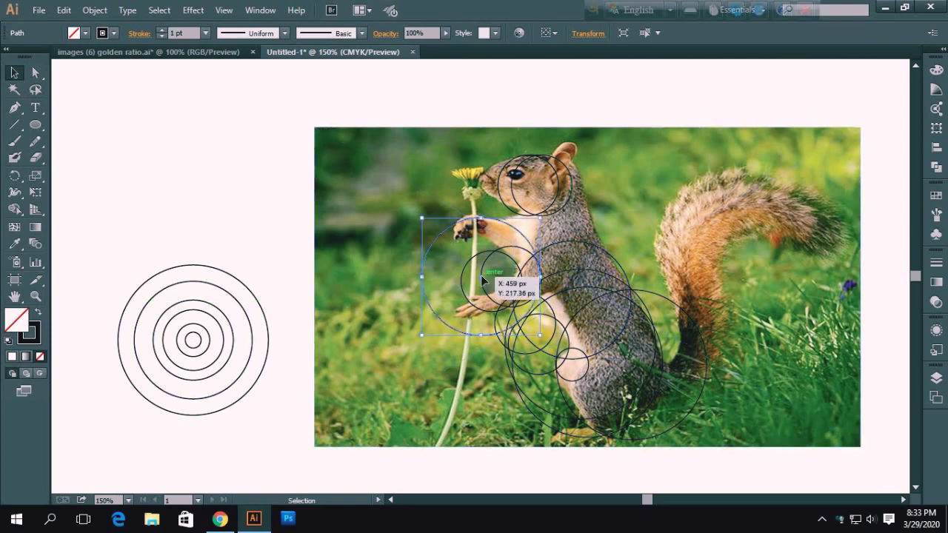
left_click_drag(482, 279, 548, 263)
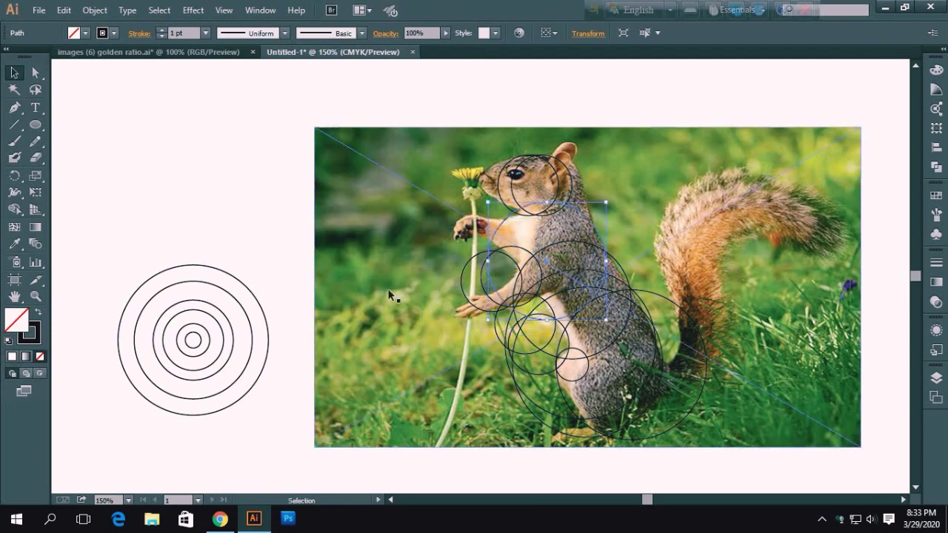
key("a")
Step: Copy a middle ring toward the squirrel's neck, undoing a misplaced move
left_click(223, 342)
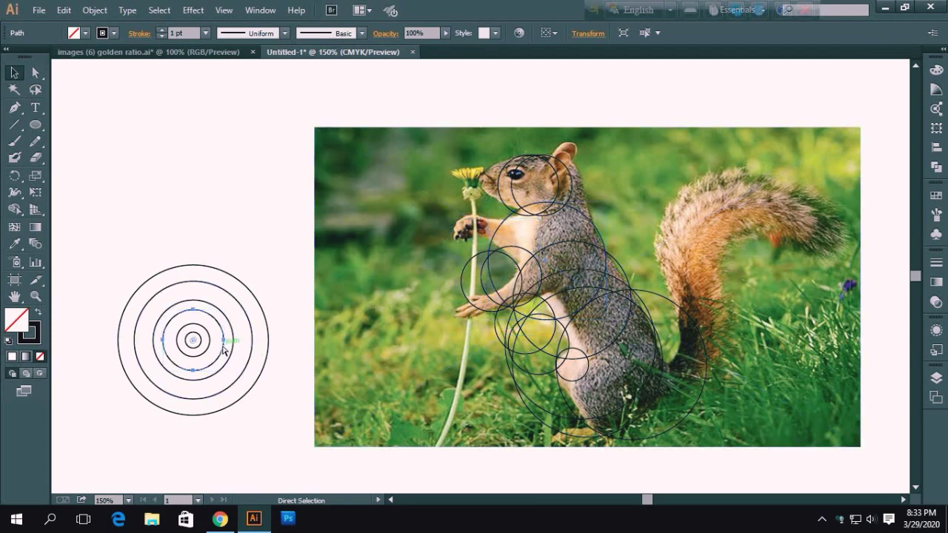
key("ctrl+v")
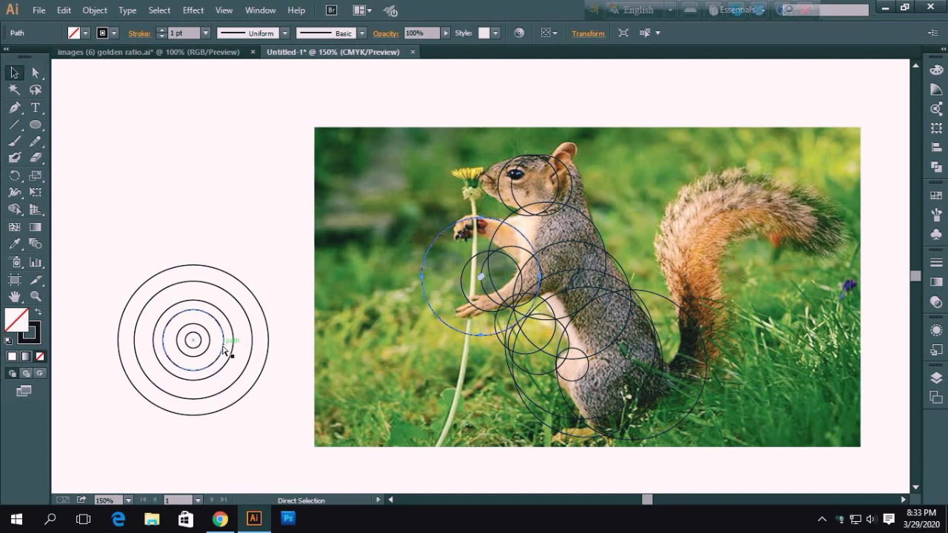
key("Delete")
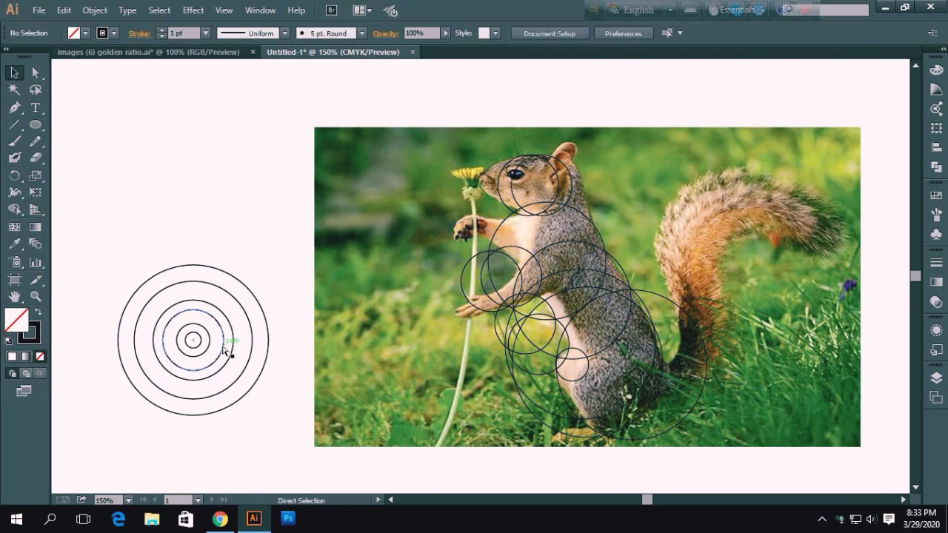
left_click(223, 348)
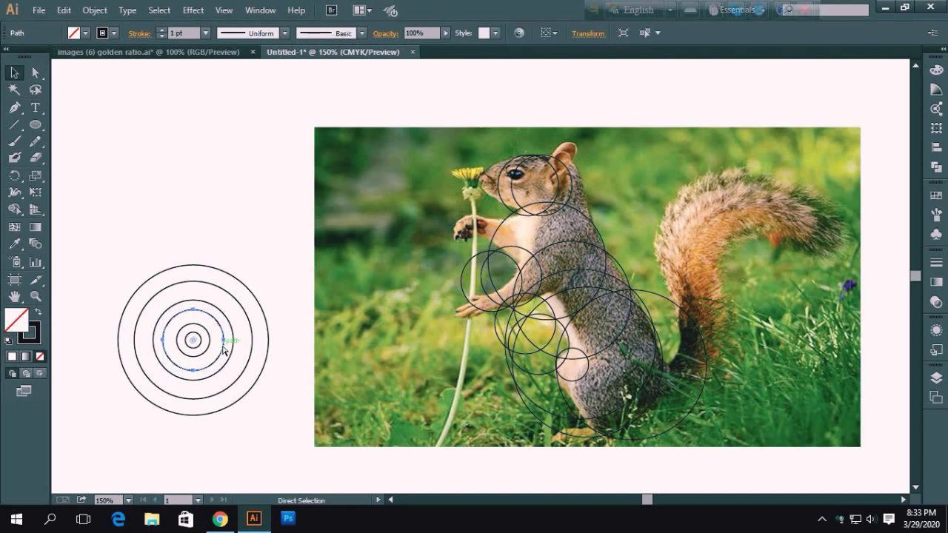
key("v")
key("ctrl+c")
key("ctrl+v")
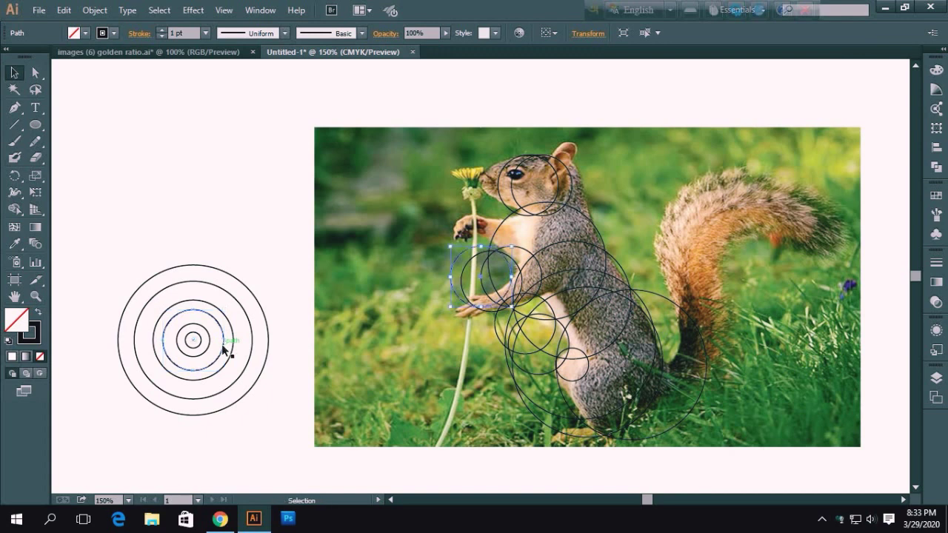
left_click_drag(482, 280, 559, 213)
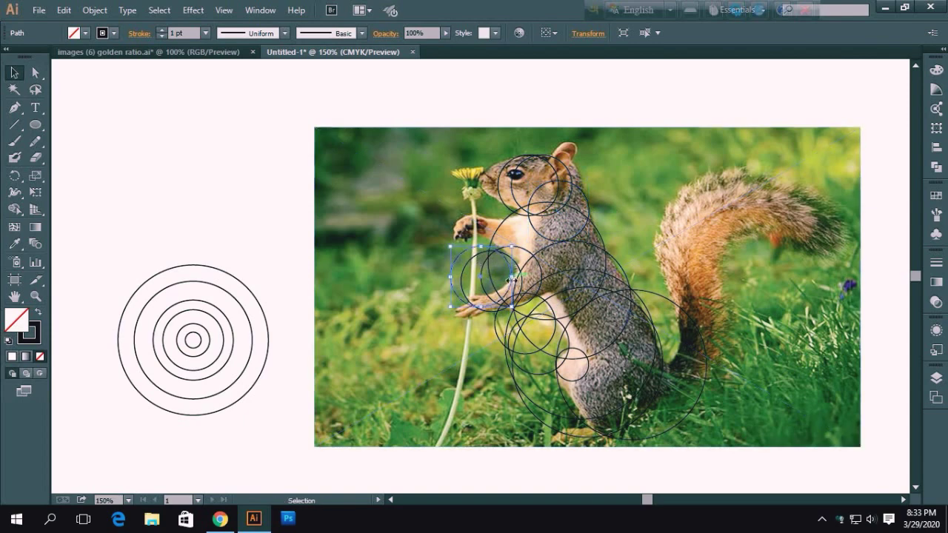
left_click_drag(484, 283, 555, 191)
key("ctrl+z")
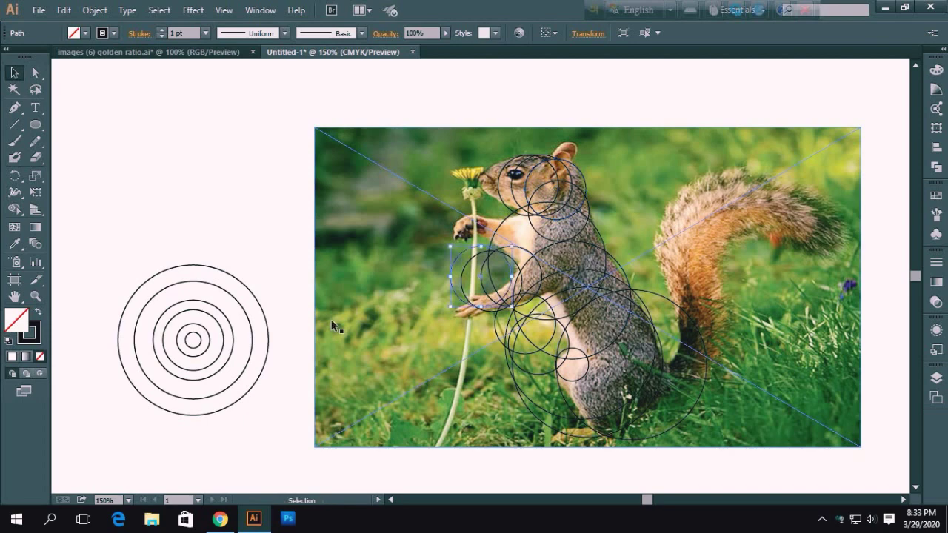
Step: Reposition the paw circle down below the squirrel's paw
left_click(482, 276)
left_click_drag(482, 276, 474, 265)
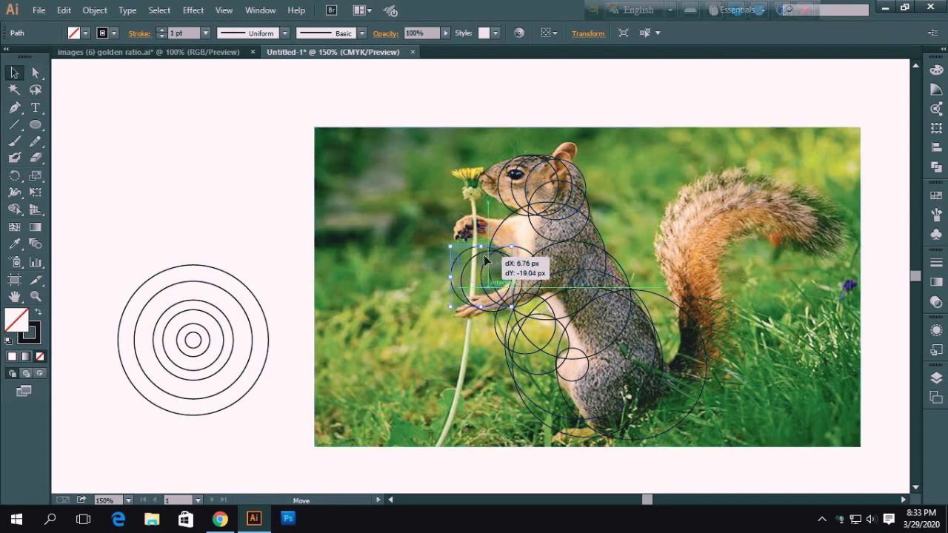
key("a")
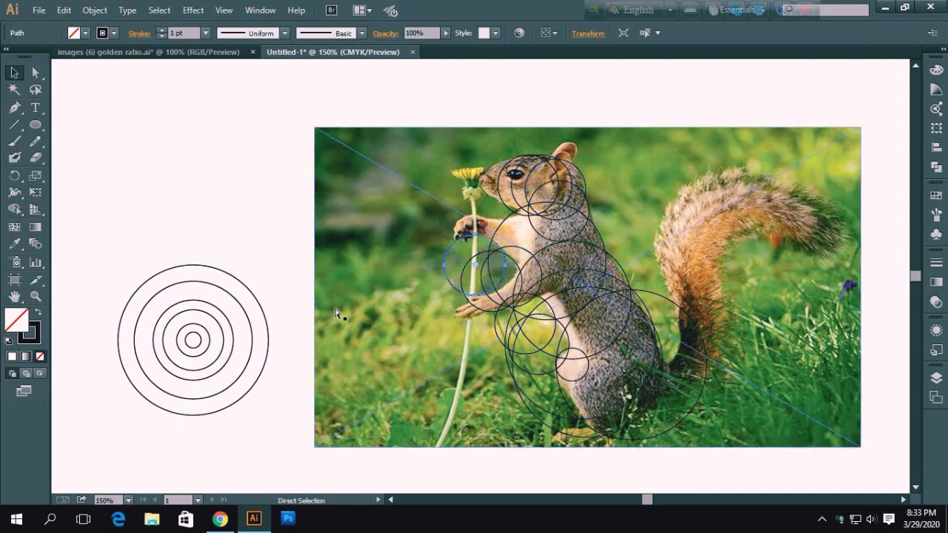
mouse_move(482, 275)
left_mouse_down()
mouse_move(474, 318)
mouse_move(472, 288)
left_mouse_up()
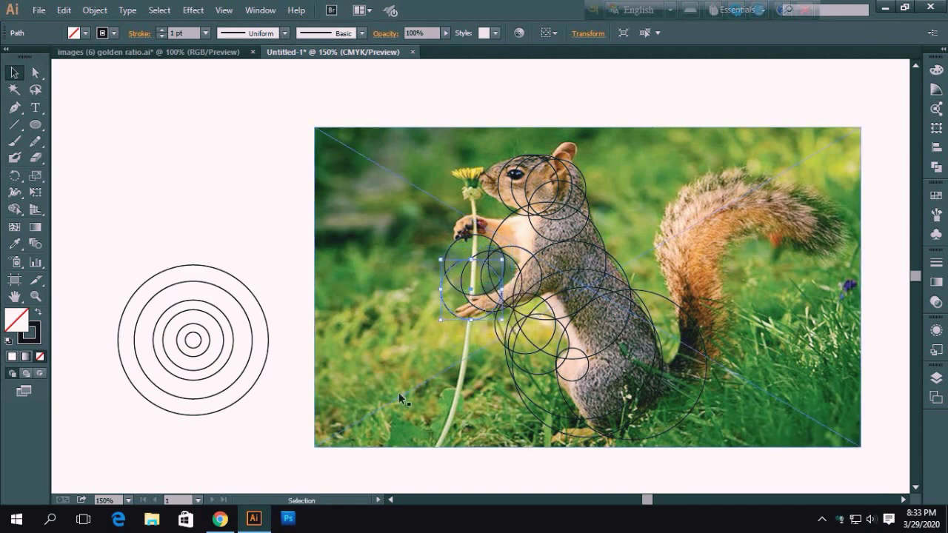
key("a")
key("v")
left_click(480, 277)
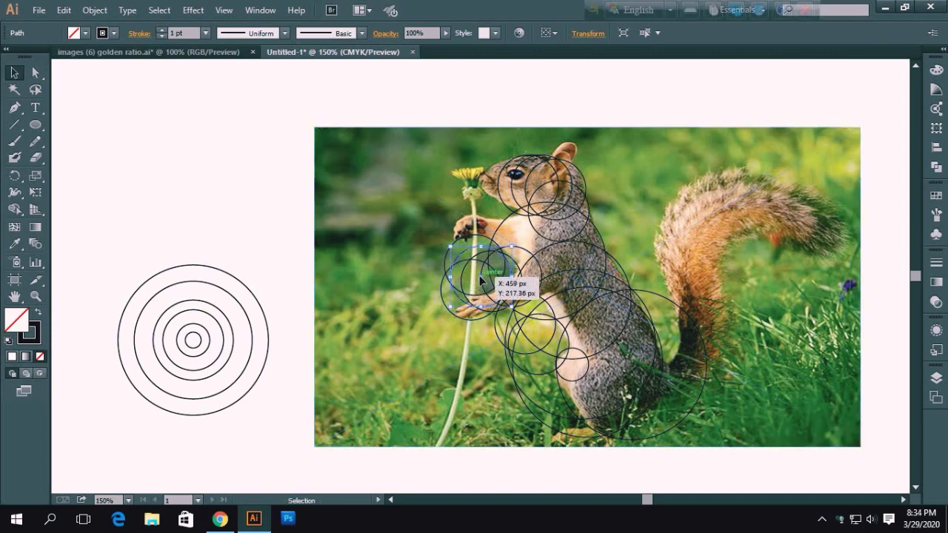
left_click_drag(480, 278, 475, 345)
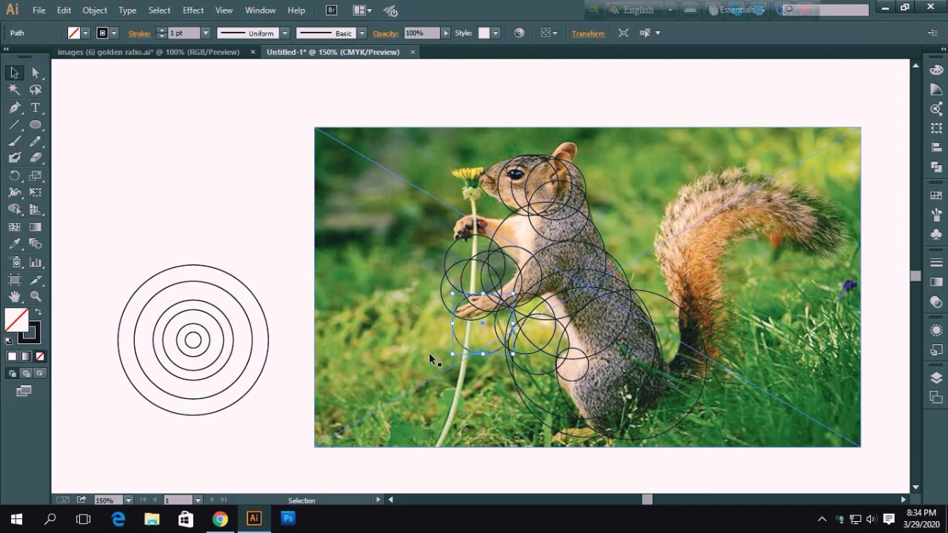
Step: Move the paw circle up onto the squirrel's head
key("a")
key("v")
scroll(429, 353, "up", 1)
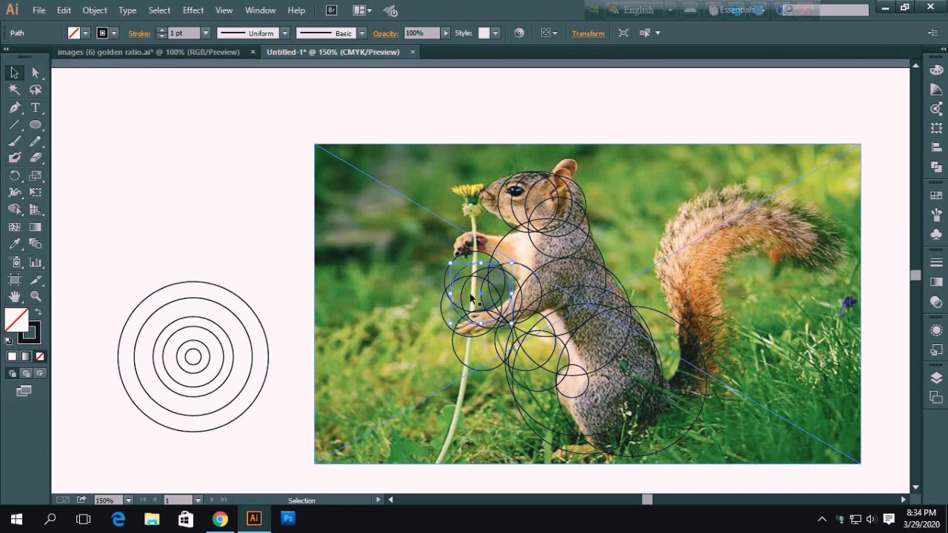
left_click(477, 300)
left_click_drag(480, 297, 482, 234)
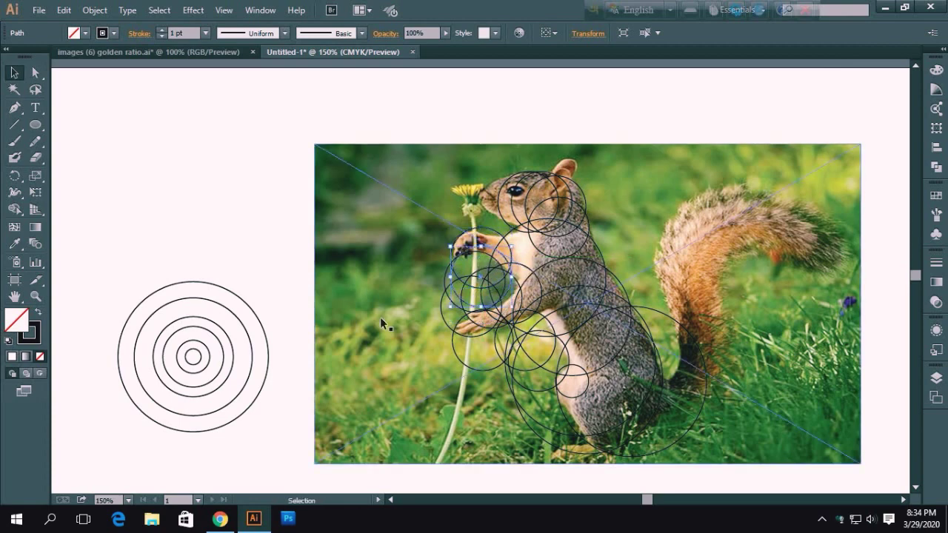
mouse_move(484, 282)
left_mouse_down()
mouse_move(502, 274)
mouse_move(511, 208)
left_mouse_up()
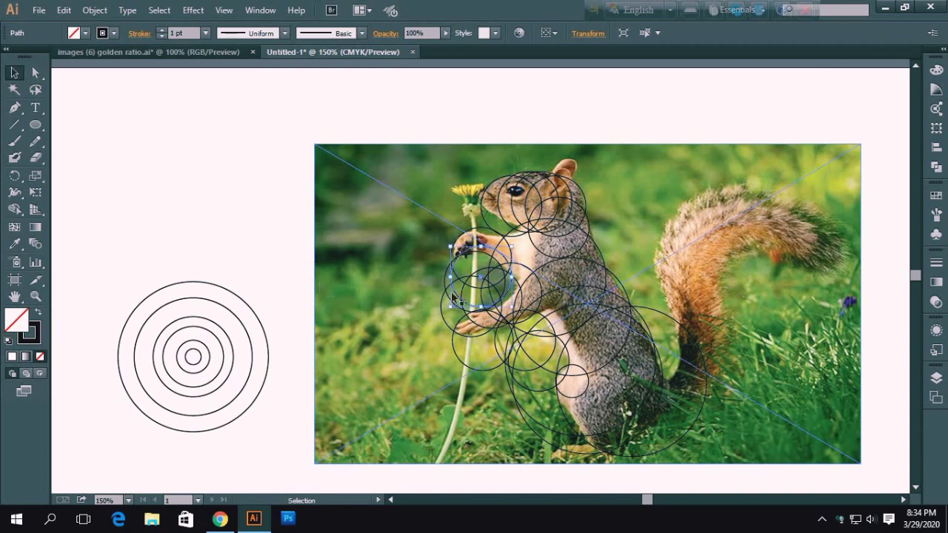
left_click(481, 284)
left_click_drag(482, 284, 509, 194)
Step: Copy the smallest concentric ring onto the squirrel's ear
left_click(199, 360)
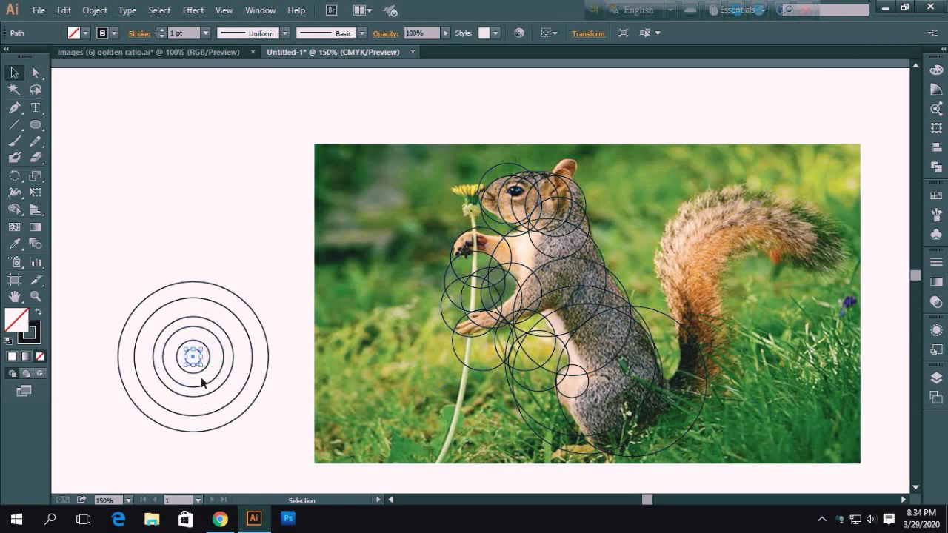
key("a")
key("ctrl+c")
key("ctrl+v")
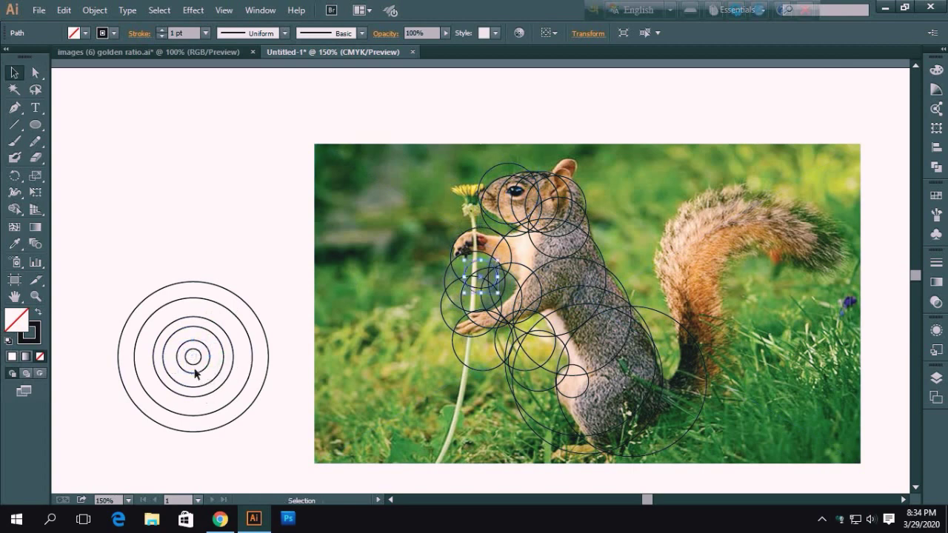
mouse_move(476, 287)
left_mouse_down()
mouse_move(573, 180)
mouse_move(564, 187)
left_mouse_up()
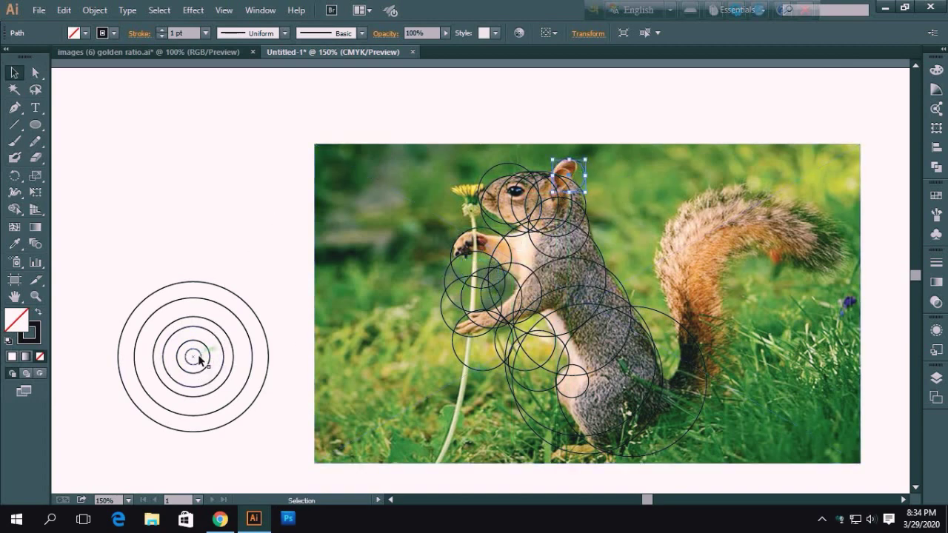
key("ctrl+v")
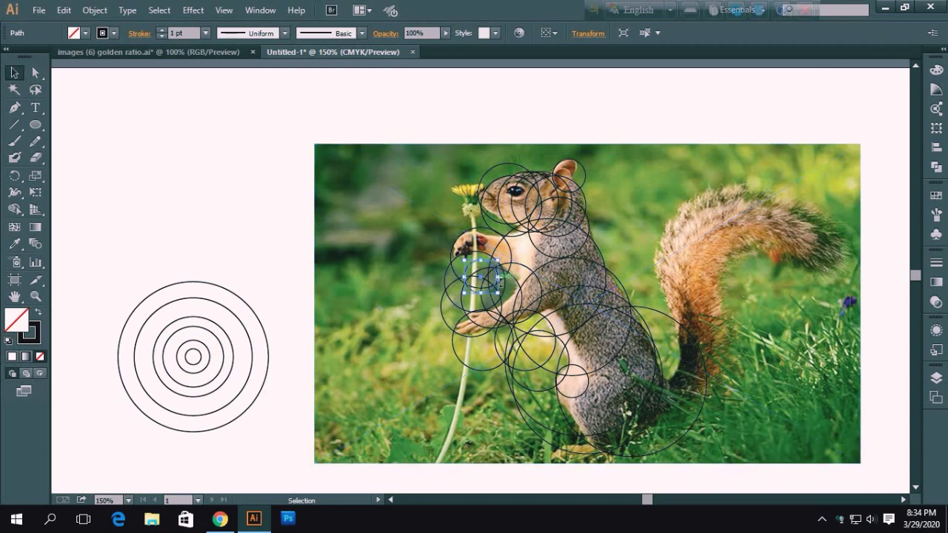
left_click_drag(485, 284, 560, 174)
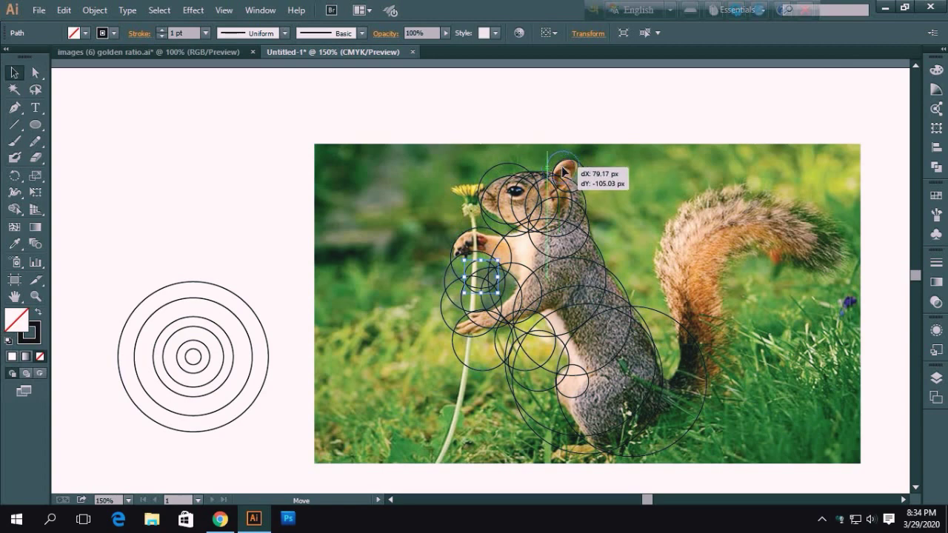
left_click_drag(561, 174, 565, 171)
left_click(472, 172)
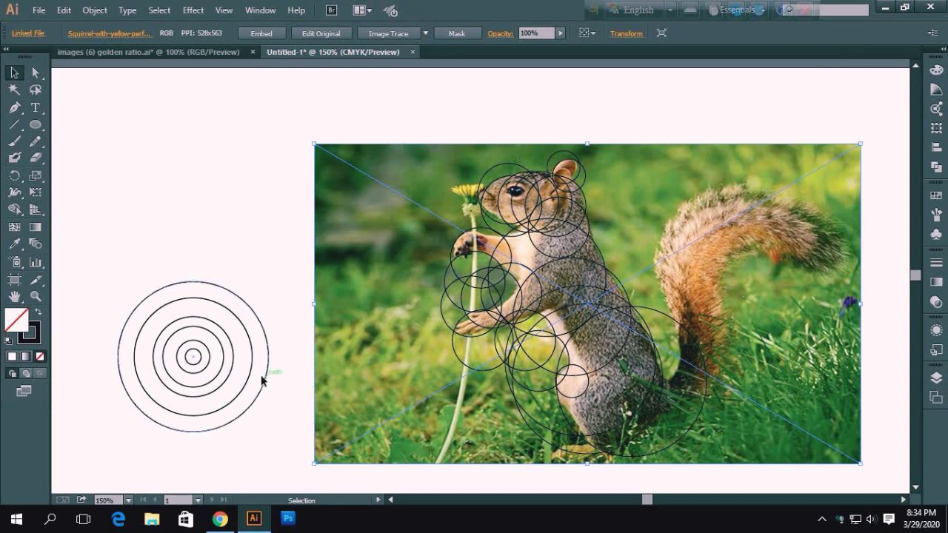
Step: Place a copy of the third concentric ring over the squirrel's haunch
key("a")
left_click(232, 370)
key("ctrl+c")
key("ctrl+v")
key("v")
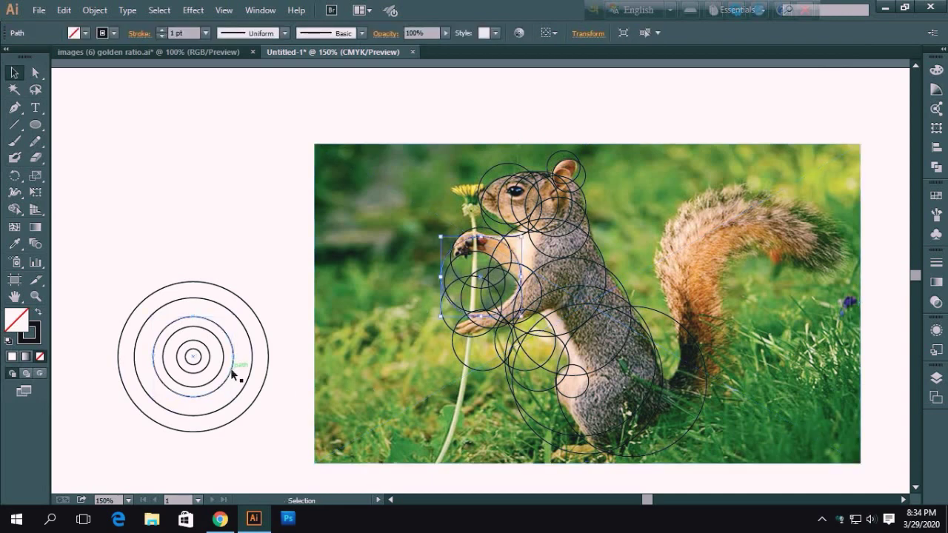
left_click_drag(481, 280, 646, 352)
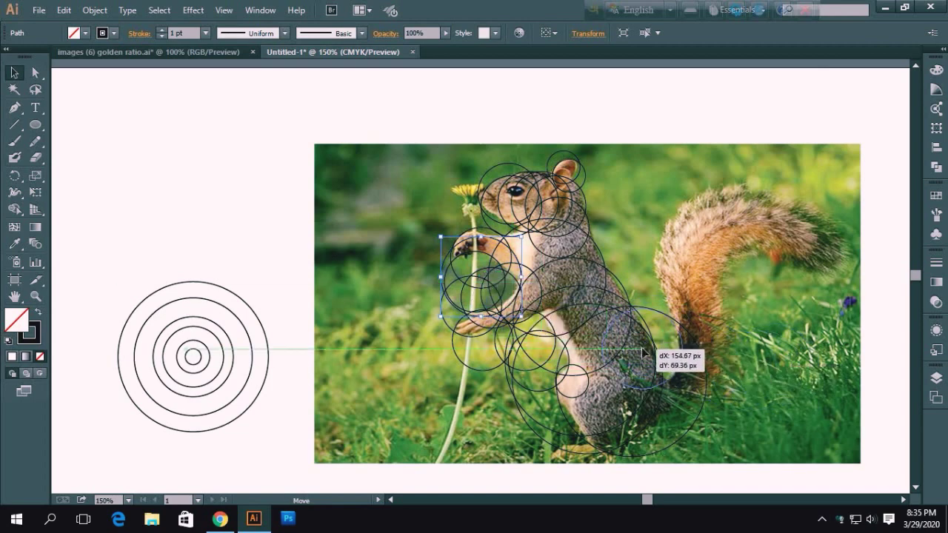
left_click_drag(646, 352, 643, 353)
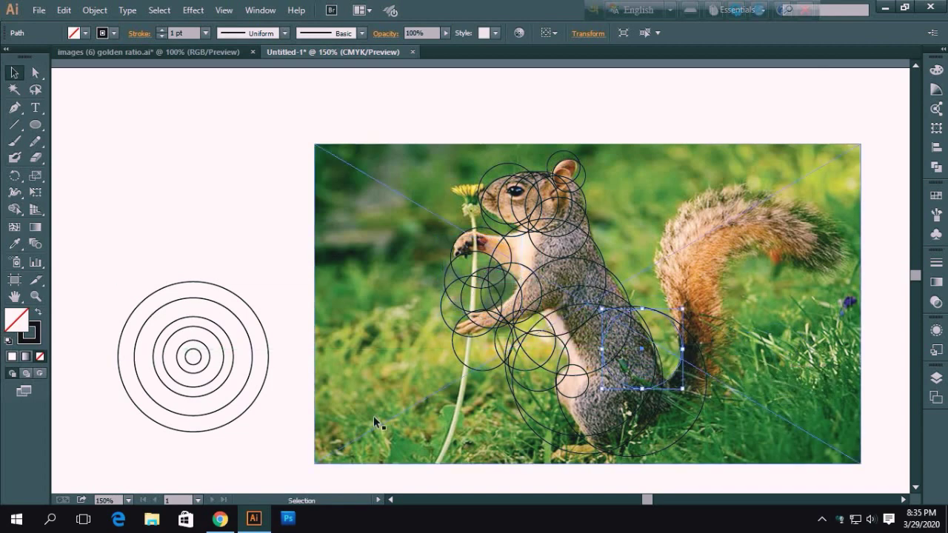
Step: Copy the outer circle onto the tail, enlarge it to fit, and nudge it into place
key("a")
left_click(251, 404)
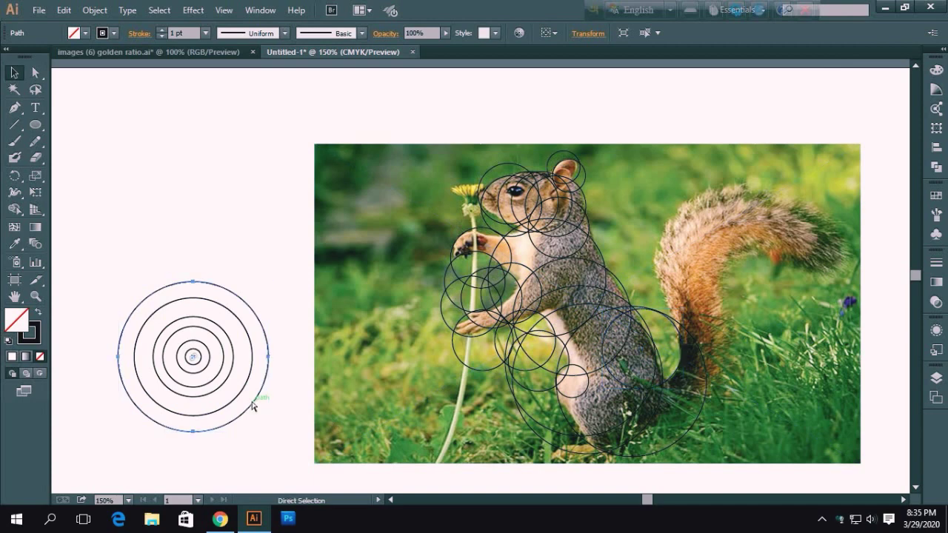
key("ctrl+c")
key("ctrl+v")
mouse_move(495, 283)
left_mouse_down()
mouse_move(746, 277)
mouse_move(734, 283)
mouse_move(730, 268)
left_mouse_up()
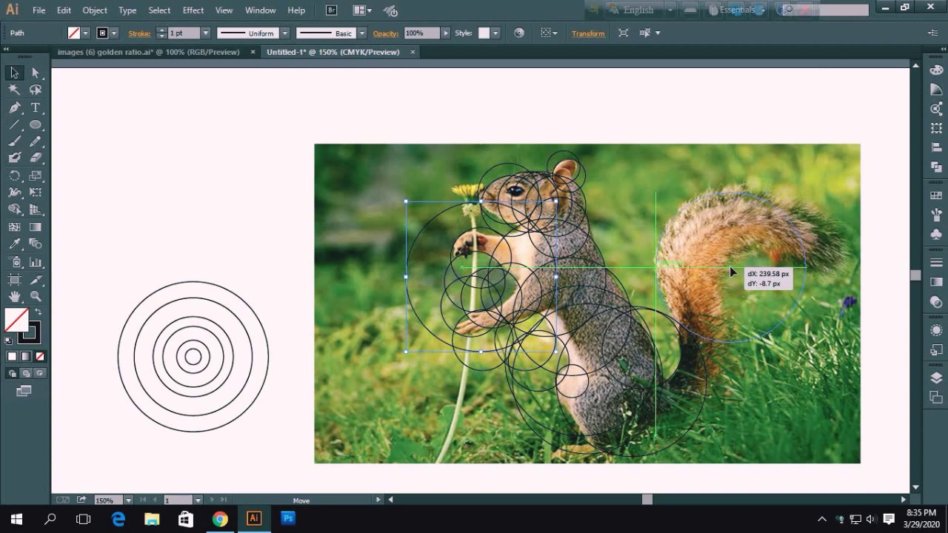
left_click_drag(730, 267, 730, 267)
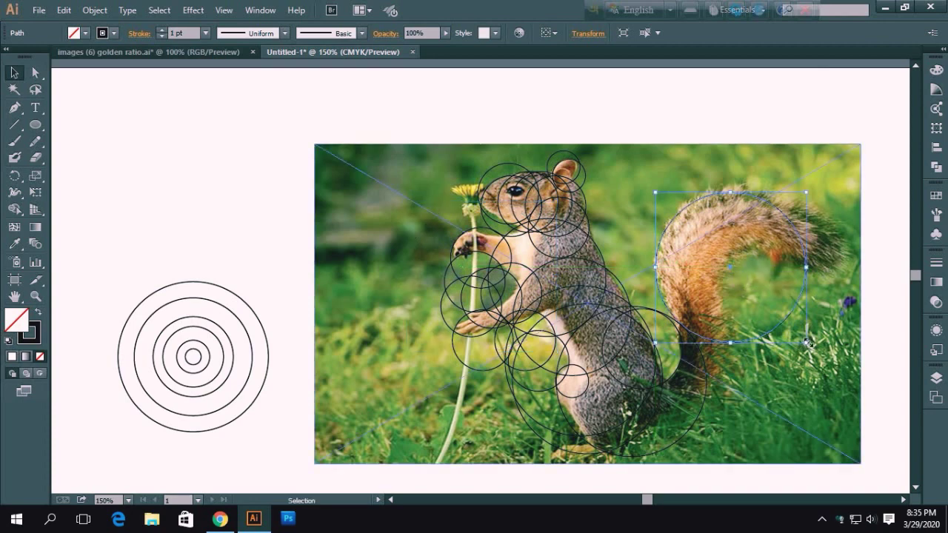
left_click_drag(808, 343, 819, 370)
left_click_drag(736, 277, 735, 269)
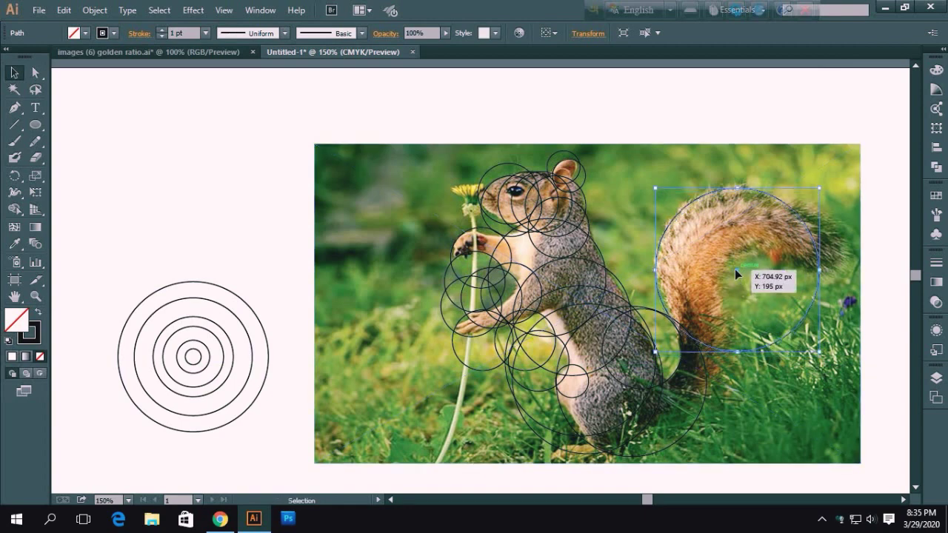
left_click_drag(735, 268, 735, 264)
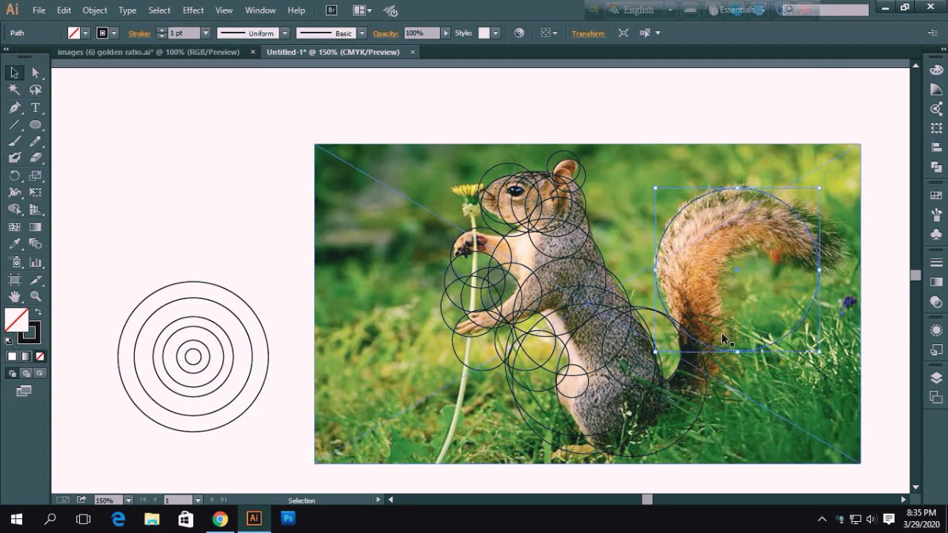
key("Left")
key("Left")
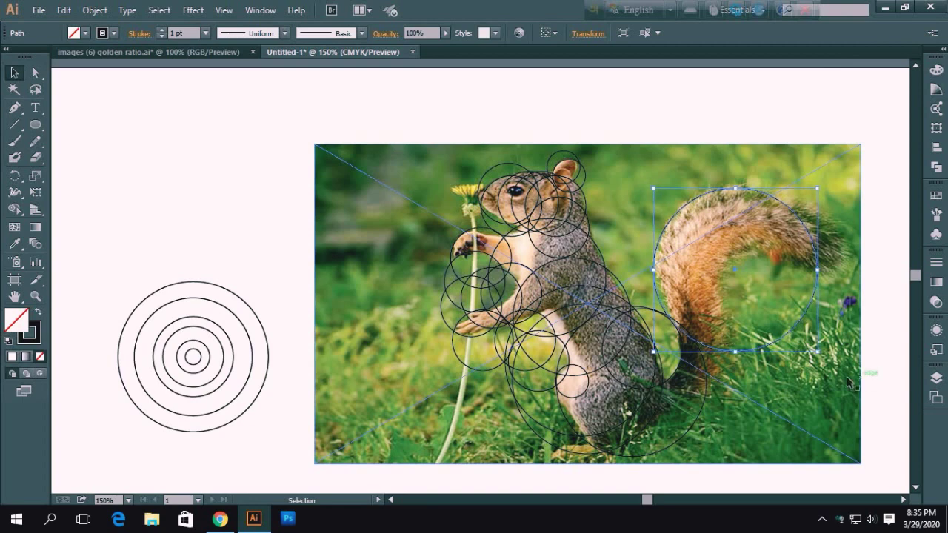
Step: Paste another large concentric circle copy over the squirrel's tail
left_click(794, 381)
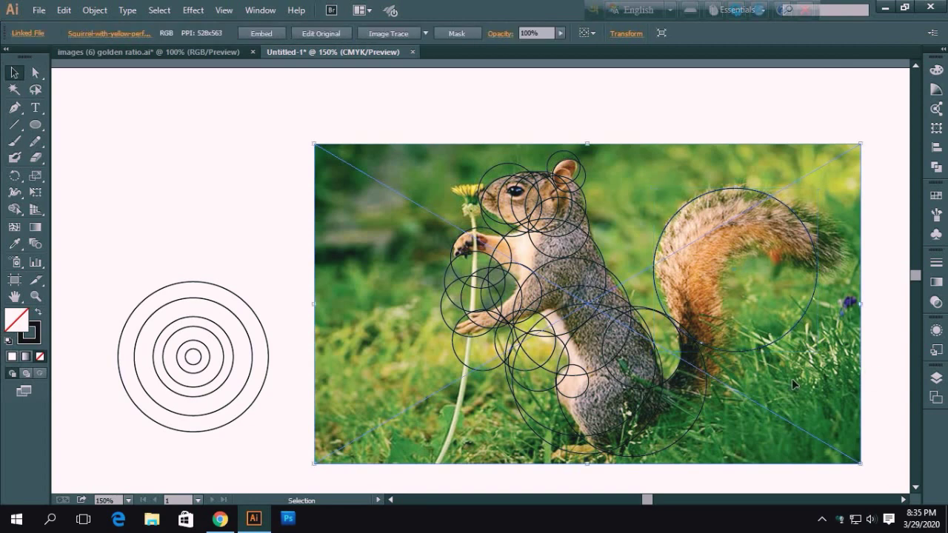
left_click(254, 403)
left_click(292, 432)
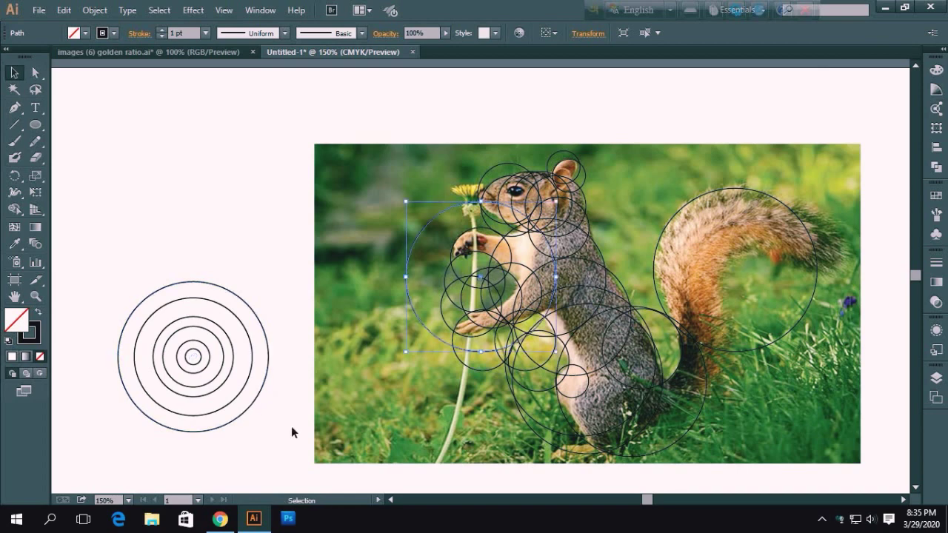
key("ctrl+v")
left_click_drag(482, 280, 761, 267)
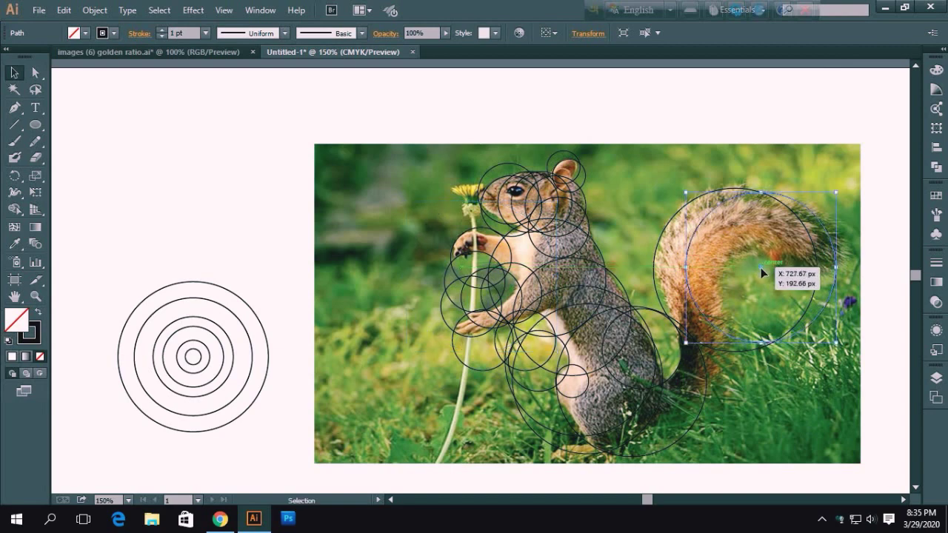
left_click_drag(761, 268, 761, 268)
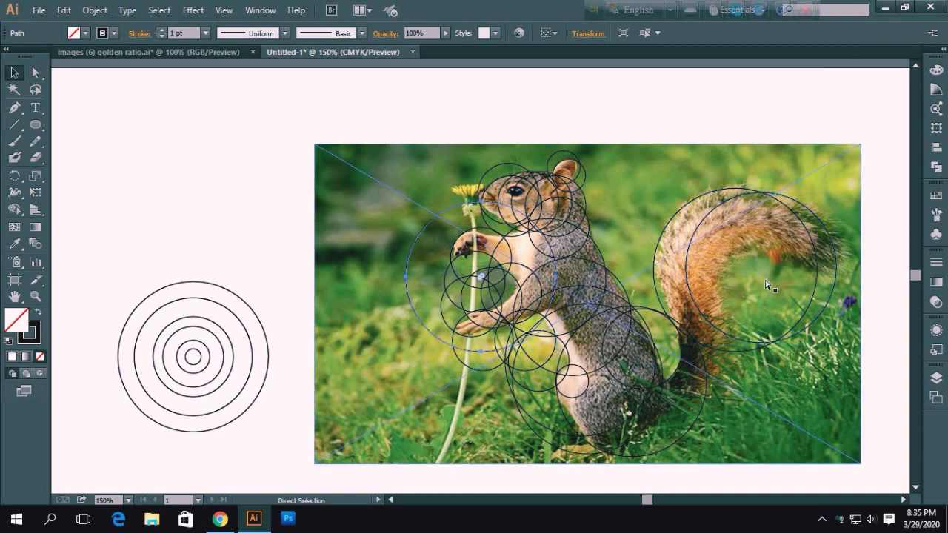
Step: Move a circle up past the tail to sit above the tail tip
left_click(413, 311)
left_click_drag(481, 278, 779, 279)
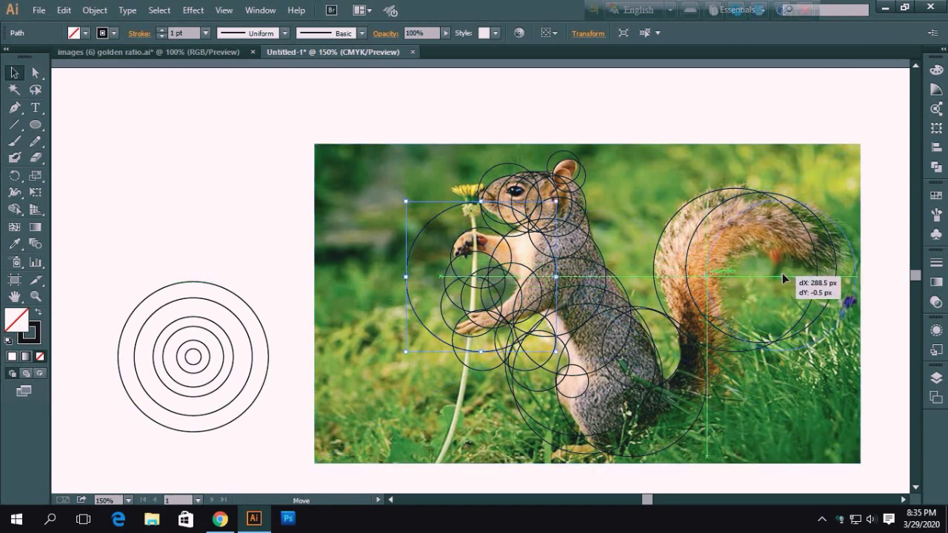
left_click_drag(779, 277, 782, 278)
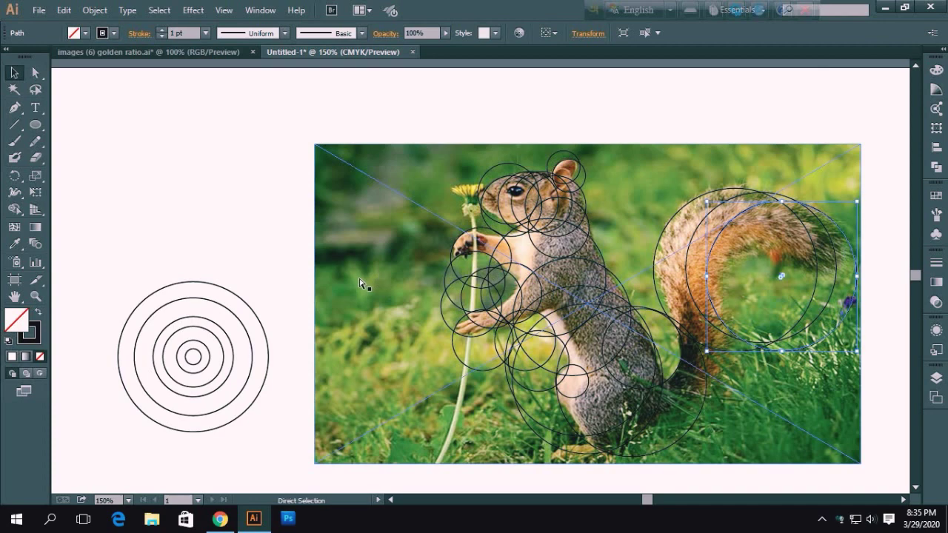
key("ctrl+z")
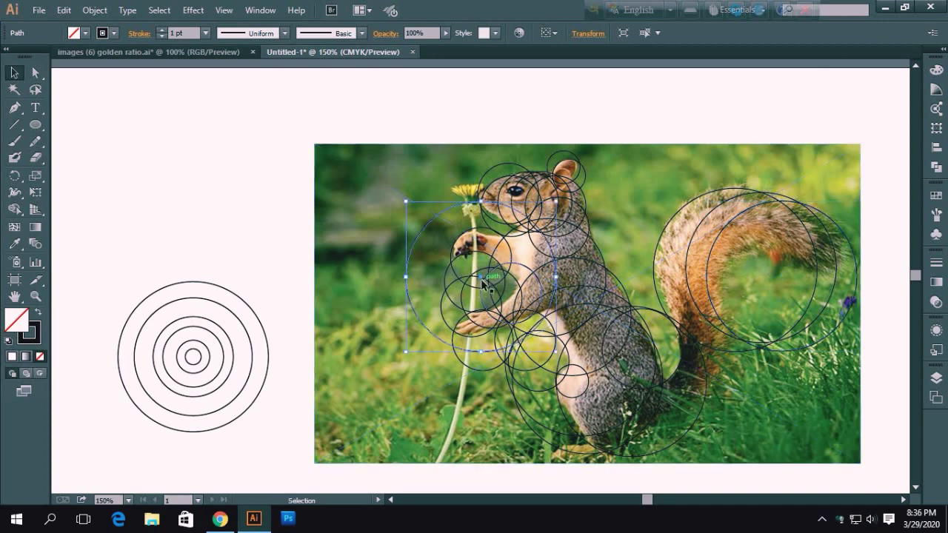
left_click_drag(483, 280, 807, 203)
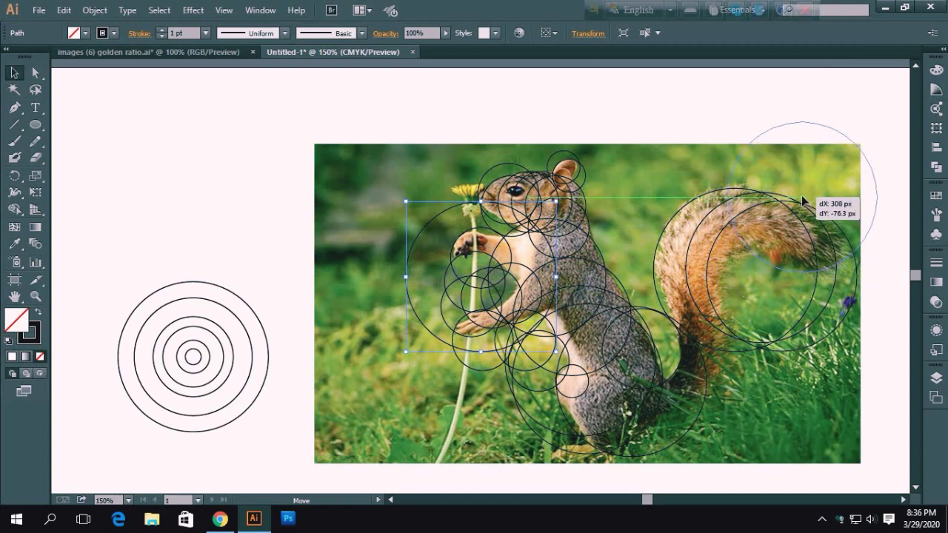
left_click_drag(807, 203, 818, 193)
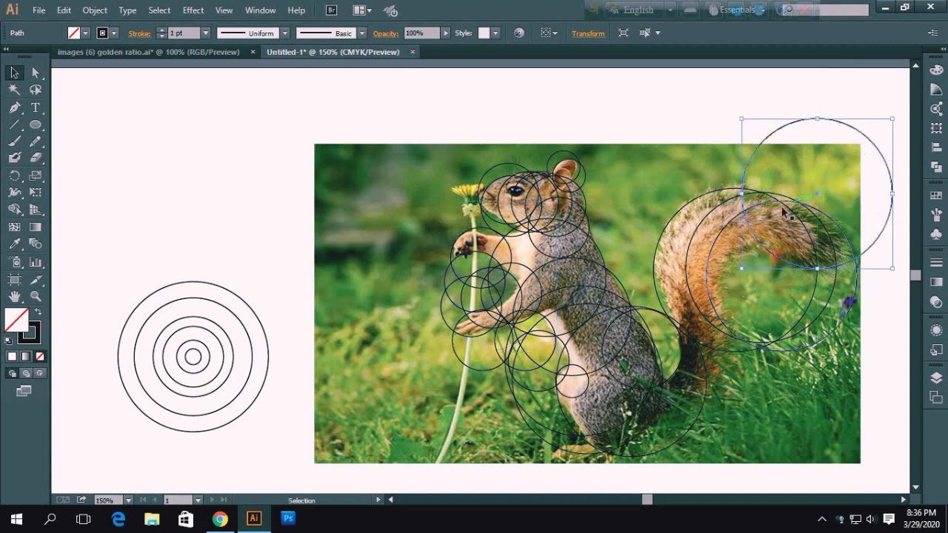
Step: Place a middle concentric circle copy inside the tail's curl
left_click(231, 367)
key("ctrl+alt+bracketright")
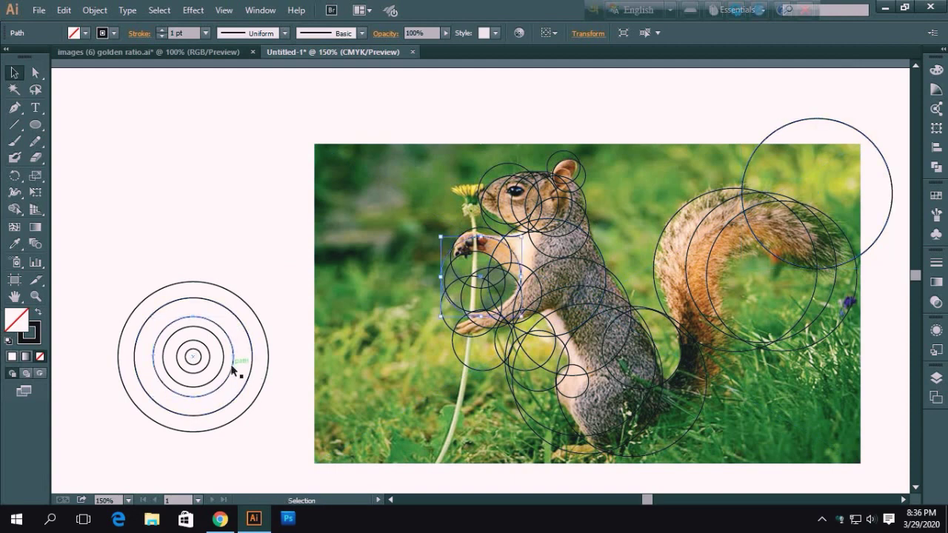
left_click_drag(478, 297, 763, 294)
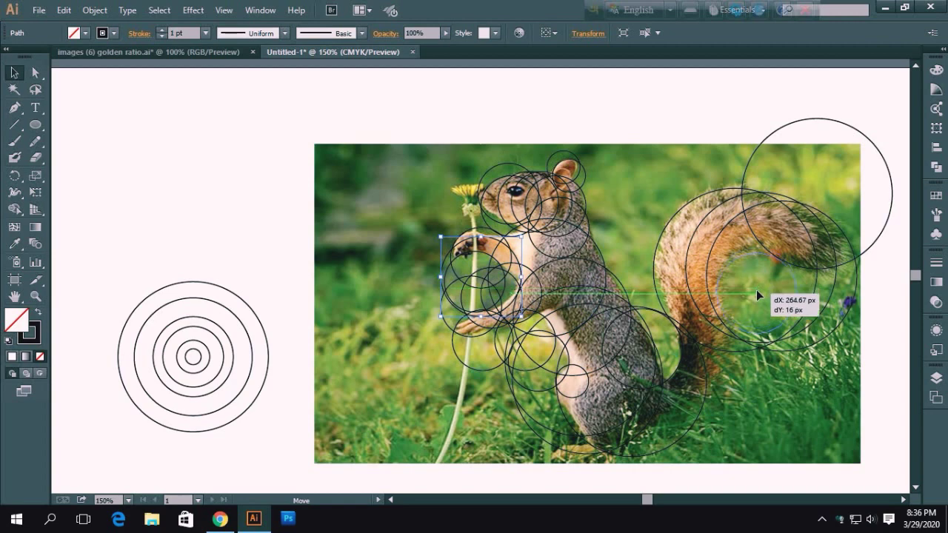
left_click_drag(762, 289, 756, 287)
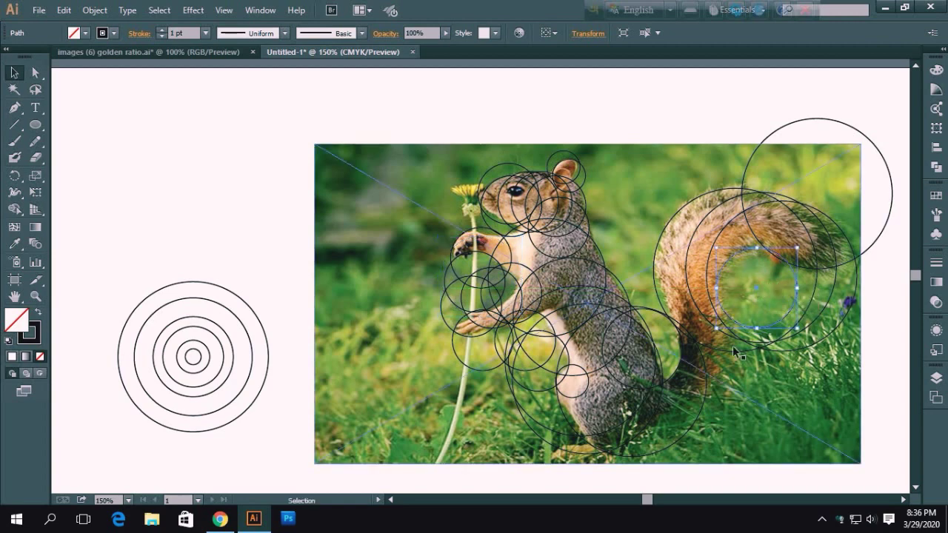
Step: Copy the second-largest concentric circle to the base of the tail
left_click(234, 398)
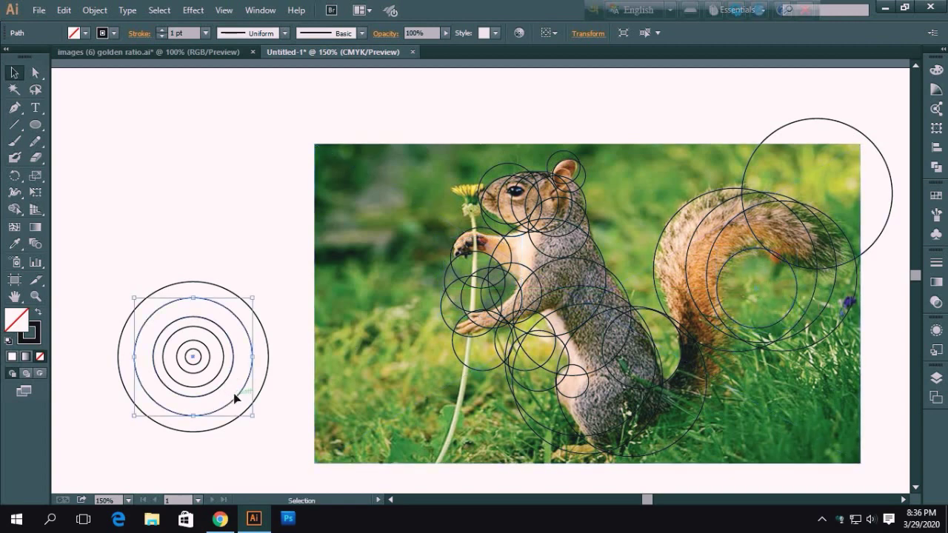
key("ctrl+c")
key("ctrl+v")
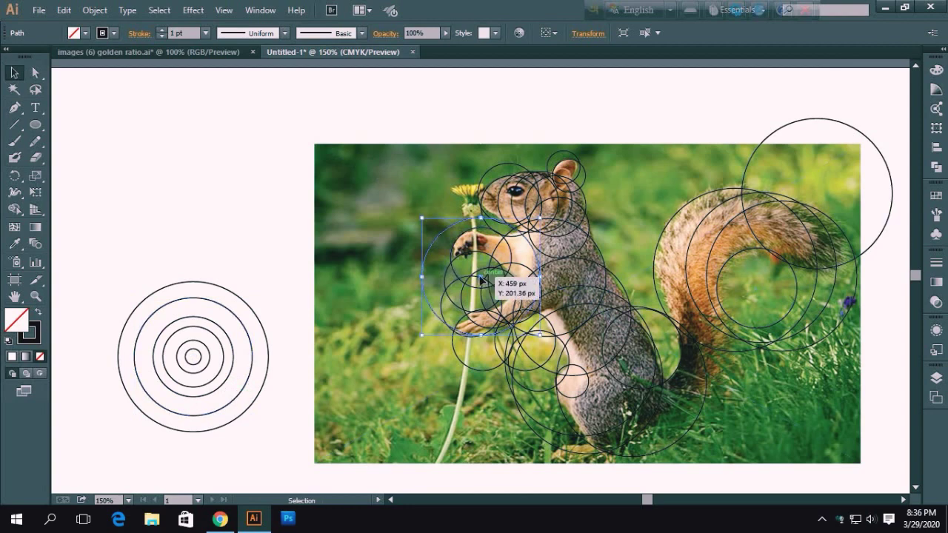
left_click_drag(481, 280, 675, 358)
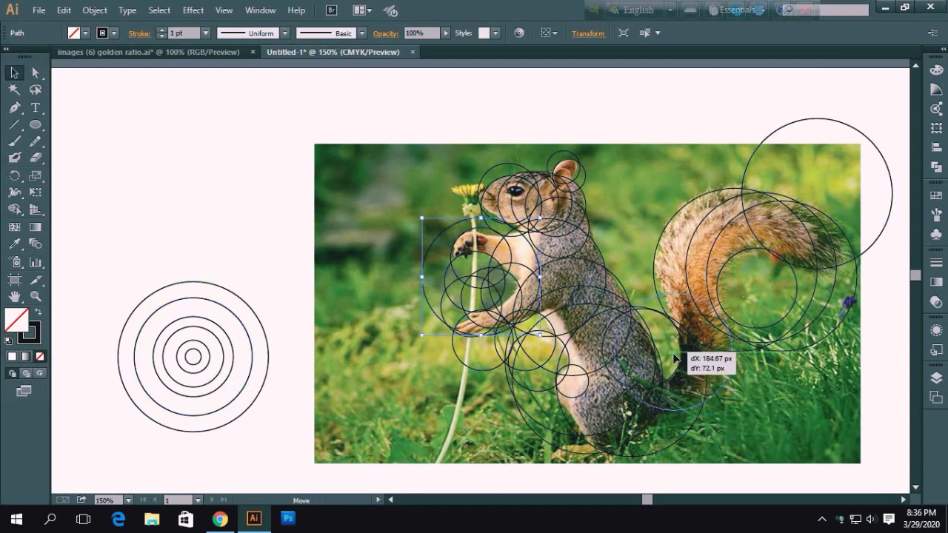
left_click_drag(674, 355, 678, 347)
Step: Select all artwork and use Shape Builder to delete the inner tail regions, leaving a crescent
left_click(604, 191)
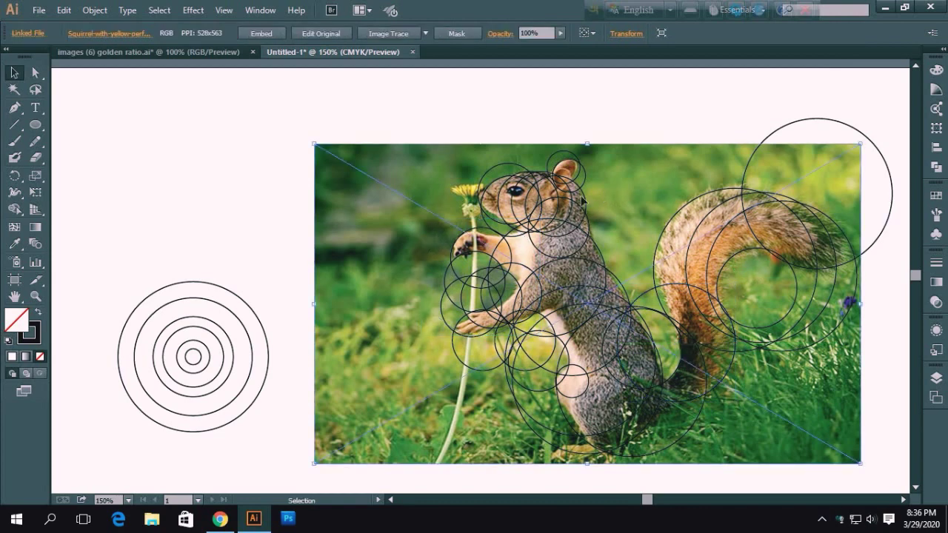
left_click_drag(293, 120, 671, 445)
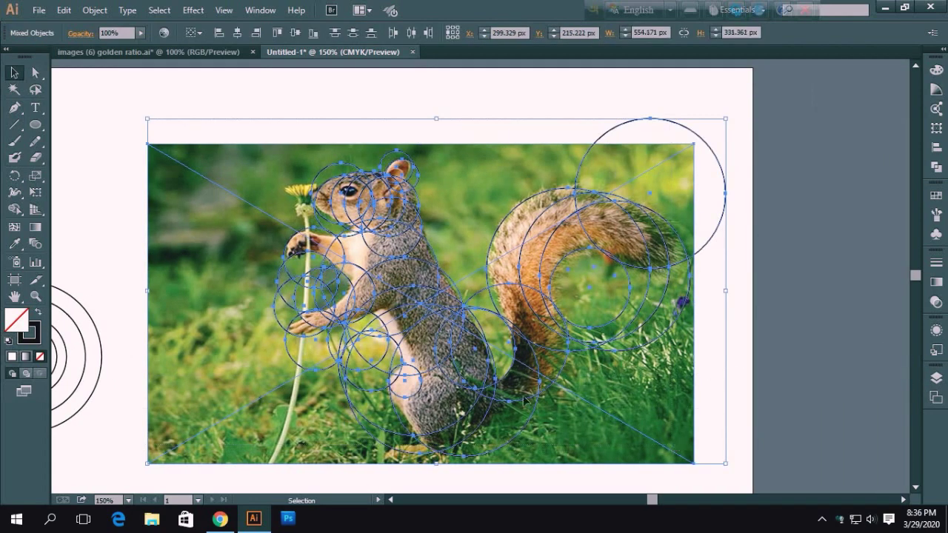
left_click(15, 212)
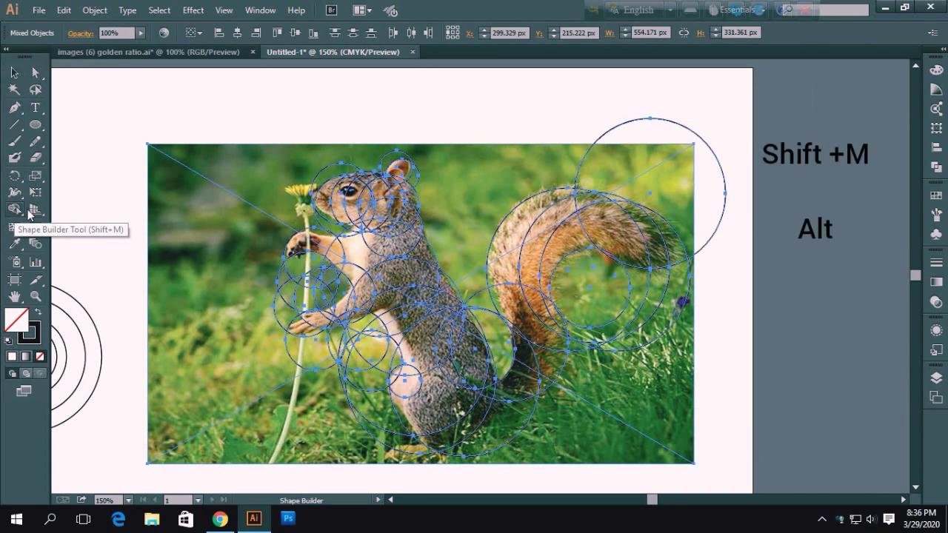
mouse_move(567, 148)
left_mouse_down()
mouse_move(722, 207)
mouse_move(672, 184)
left_mouse_up()
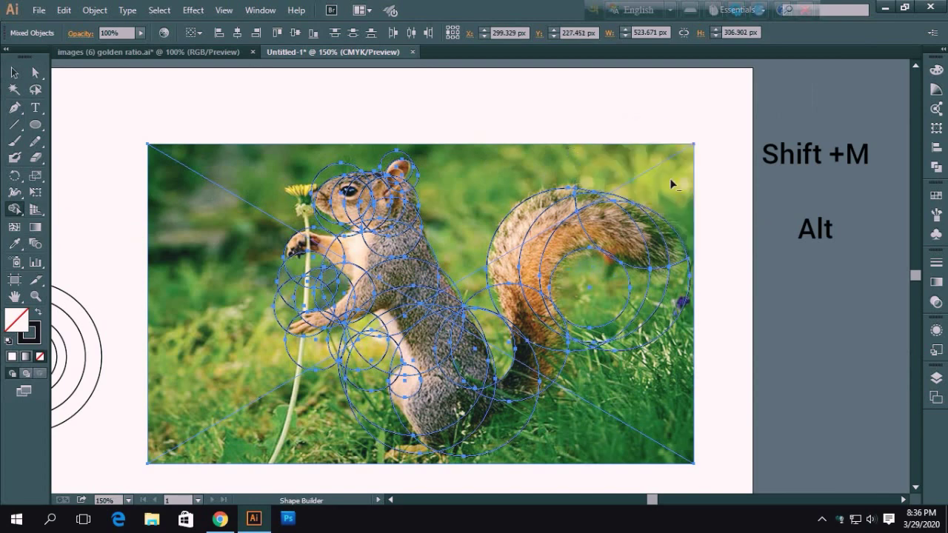
left_click_drag(593, 293, 664, 306)
left_click(578, 346, "alt")
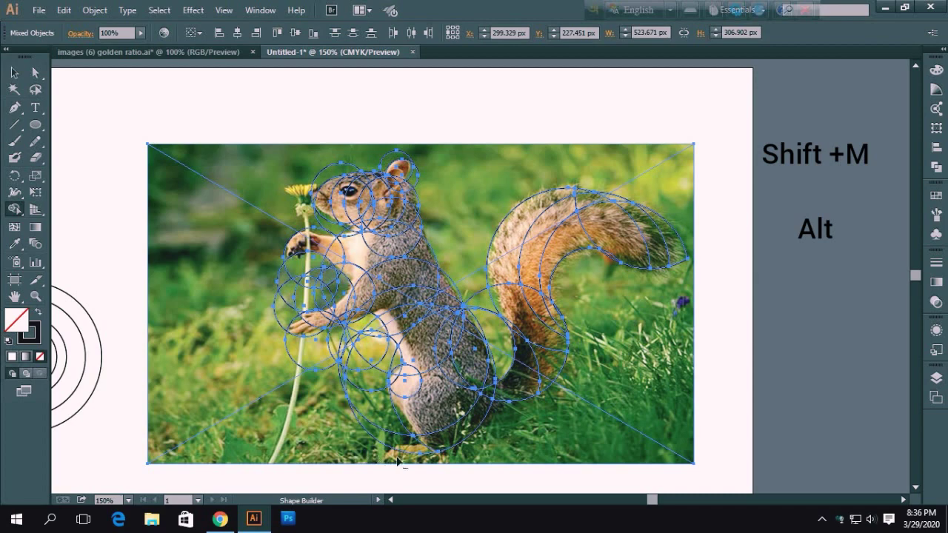
Step: Delete the regions beside the lower leg and merge the circle pieces around the paw
left_click(379, 421, "alt")
left_click(360, 338, "alt")
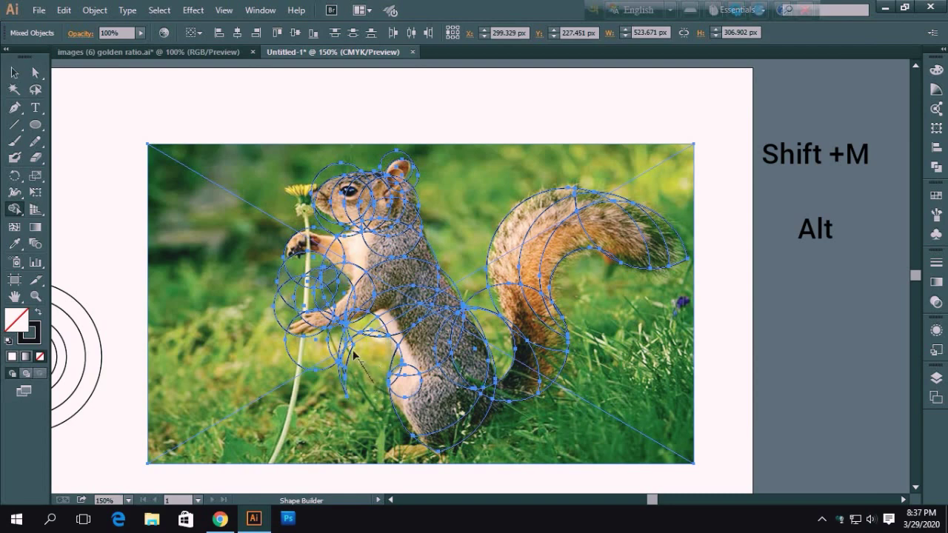
left_click_drag(377, 378, 314, 345)
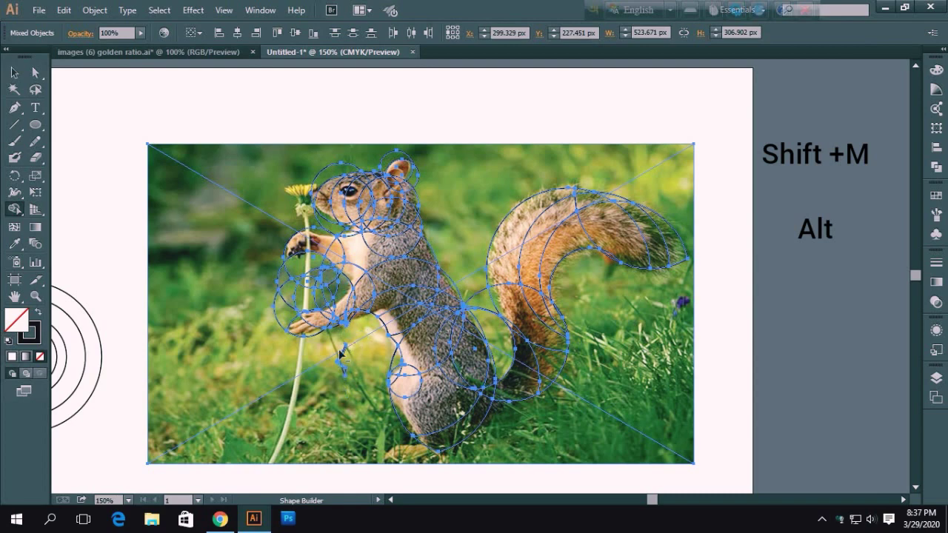
left_click_drag(239, 298, 327, 289)
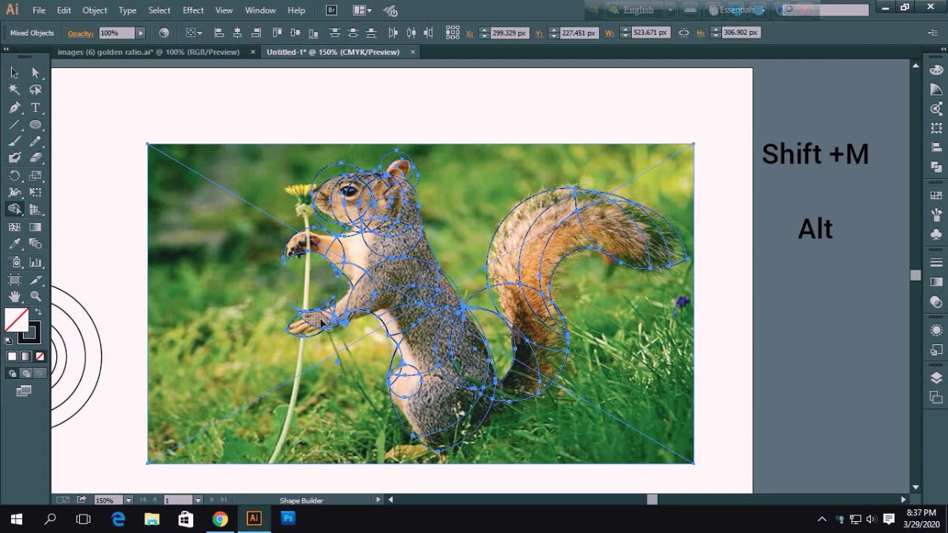
Step: Merge the paw region, undo a wrong paw-arm merge, then merge the regions across the body
left_click(313, 320)
left_click_drag(361, 308, 398, 291)
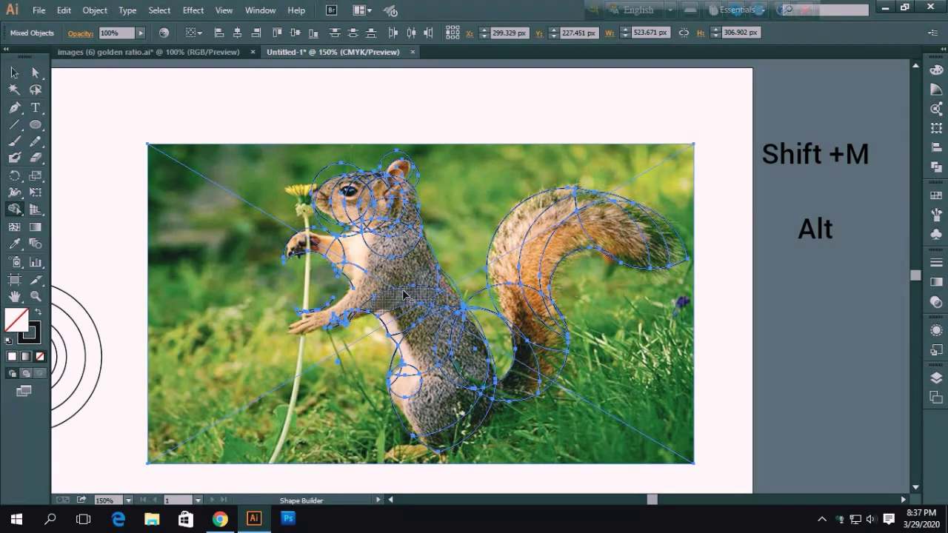
right_click(403, 293)
left_click(415, 300)
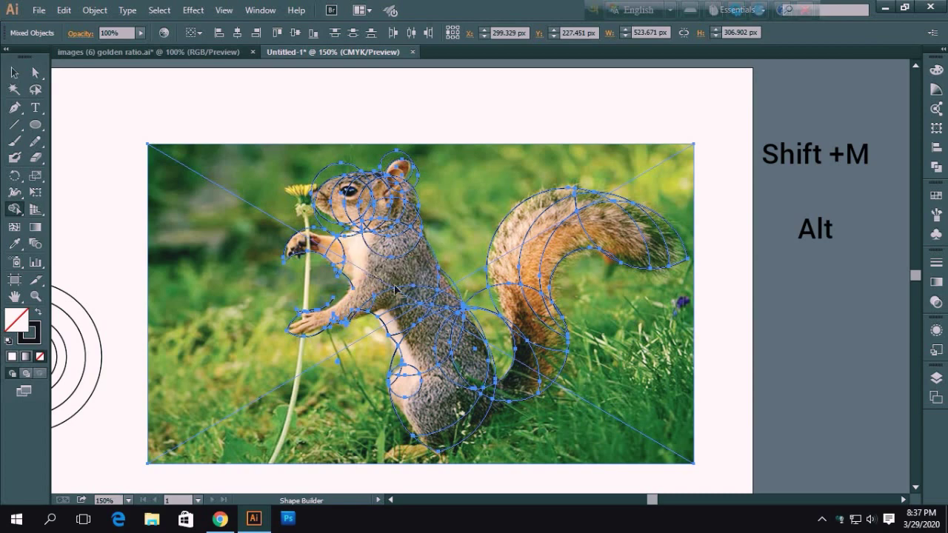
left_click_drag(371, 280, 452, 373)
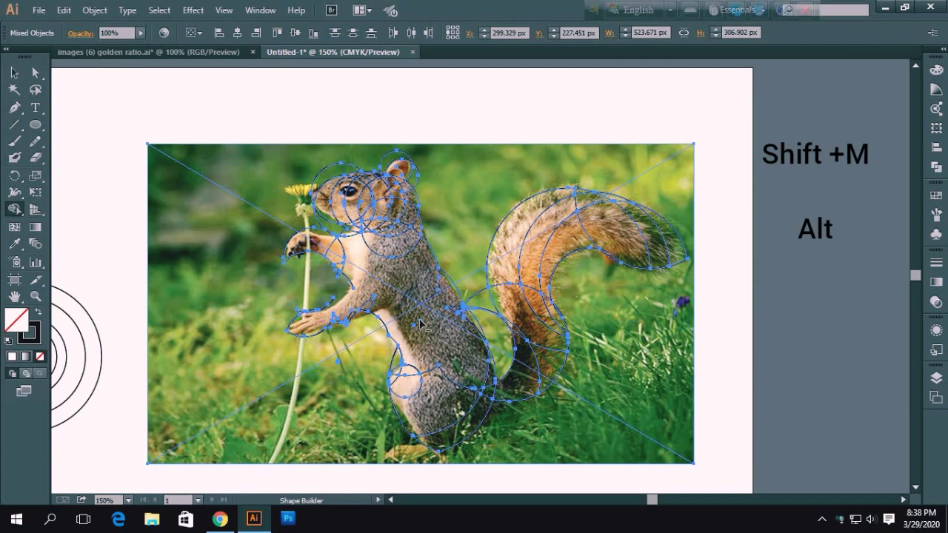
Step: Merge the head pieces and the body-tail region, undoing a mistaken tail merge
left_click(372, 198)
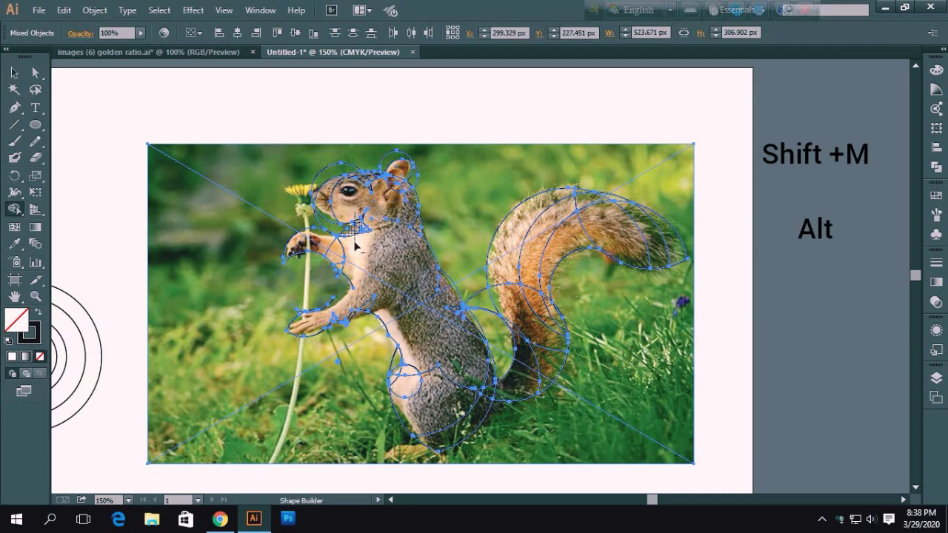
left_click(361, 215)
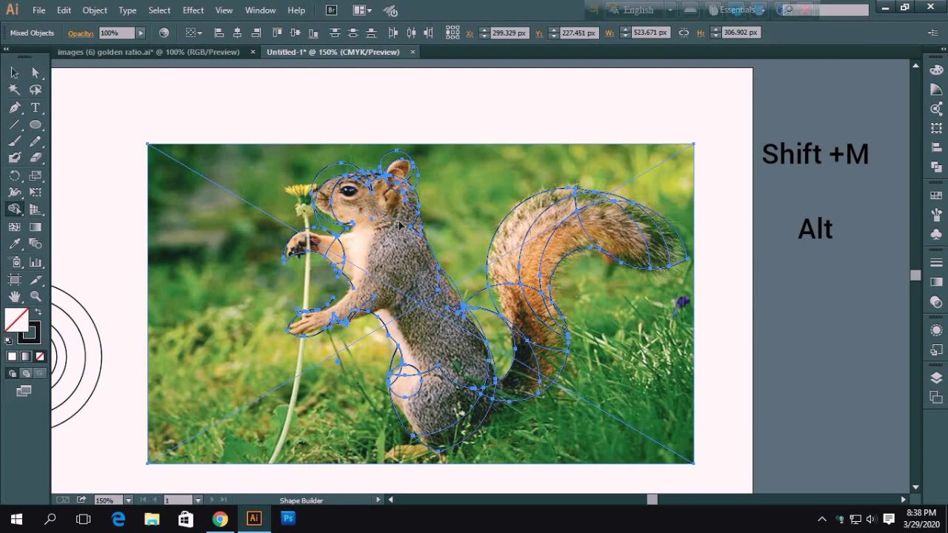
left_click(488, 315)
right_click(489, 315)
left_click(518, 321)
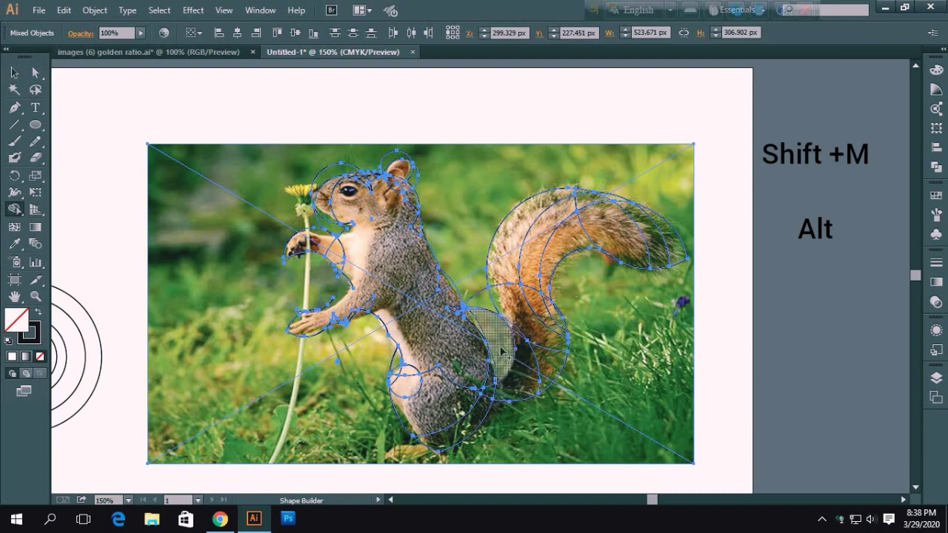
left_click(486, 316)
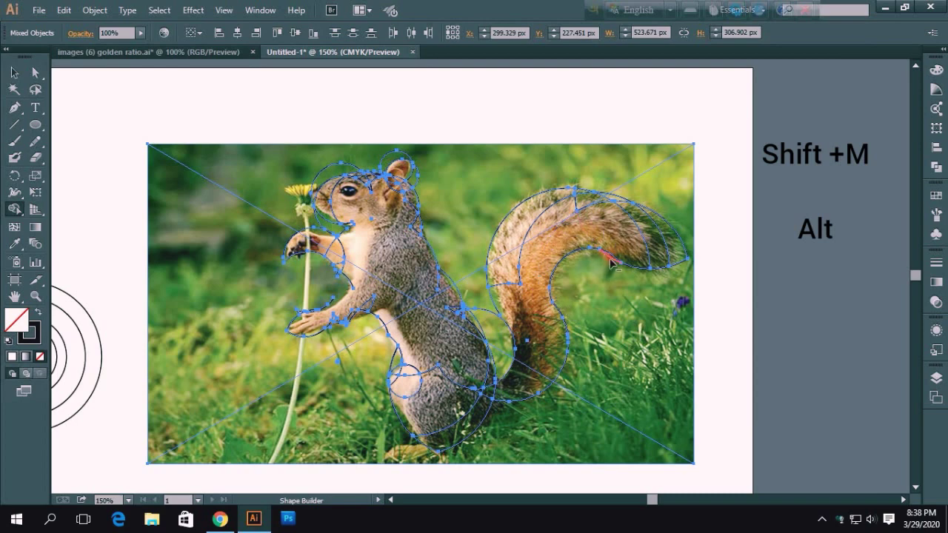
Step: Delete the stray tail-tip and inner tail arcs, then merge the ear into the head shape
left_click(684, 252, "alt")
left_click(572, 194, "alt")
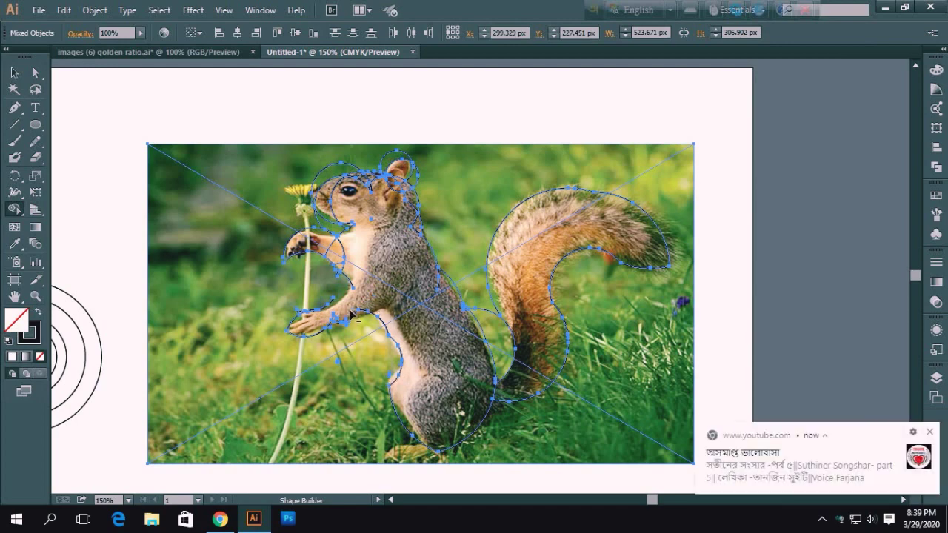
left_click(929, 432)
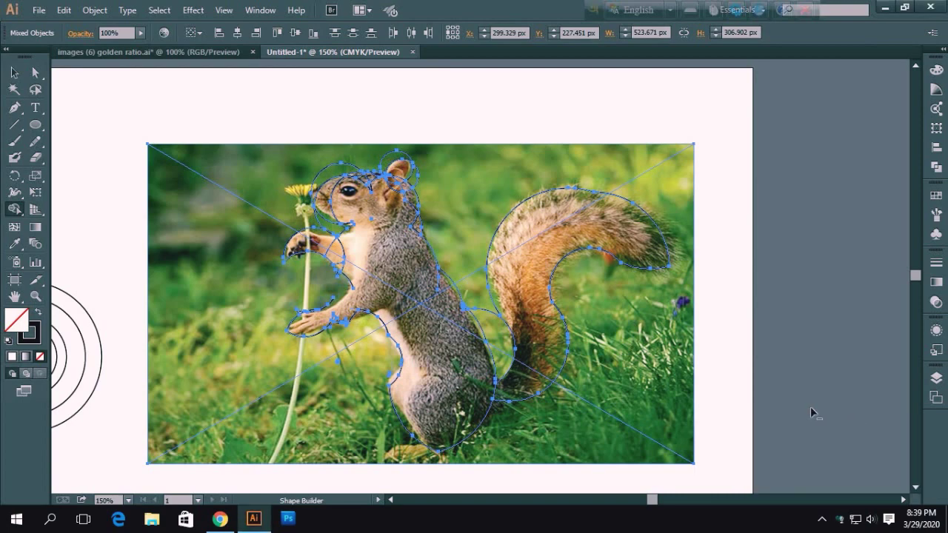
left_click(411, 162)
Step: Select only the squirrel photo and drag it down to uncover the traced outline
mouse_move(186, 282)
left_mouse_down()
mouse_move(249, 331)
mouse_move(226, 287)
left_mouse_up()
left_click(14, 72)
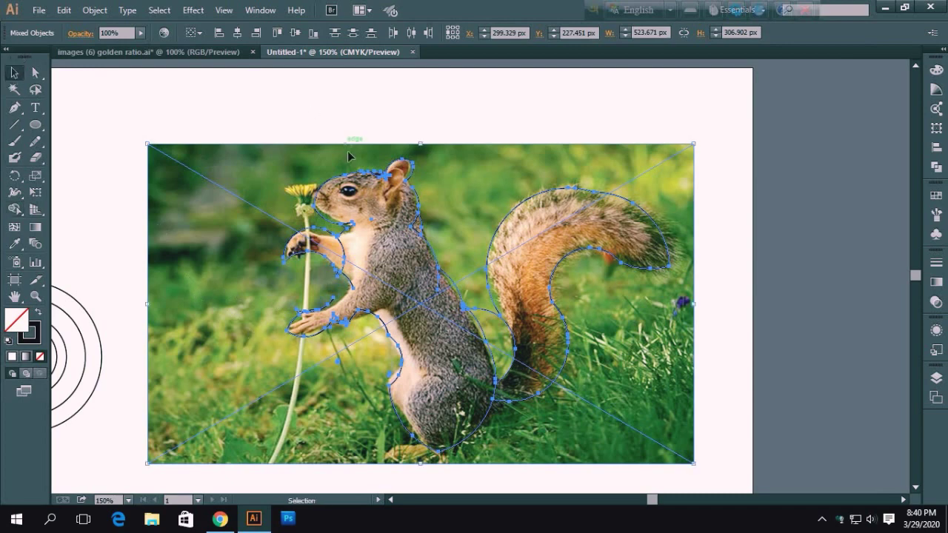
mouse_move(262, 175)
left_mouse_down()
mouse_move(290, 334)
mouse_move(339, 421)
mouse_move(278, 210)
left_mouse_up()
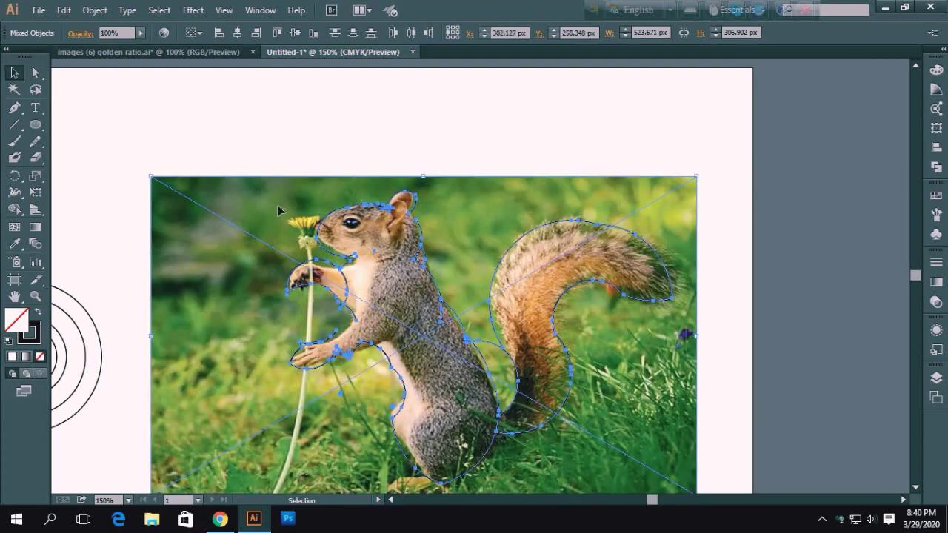
scroll(277, 211, "down", 2)
scroll(270, 215, "down", 1)
scroll(250, 233, "down", 1, "alt")
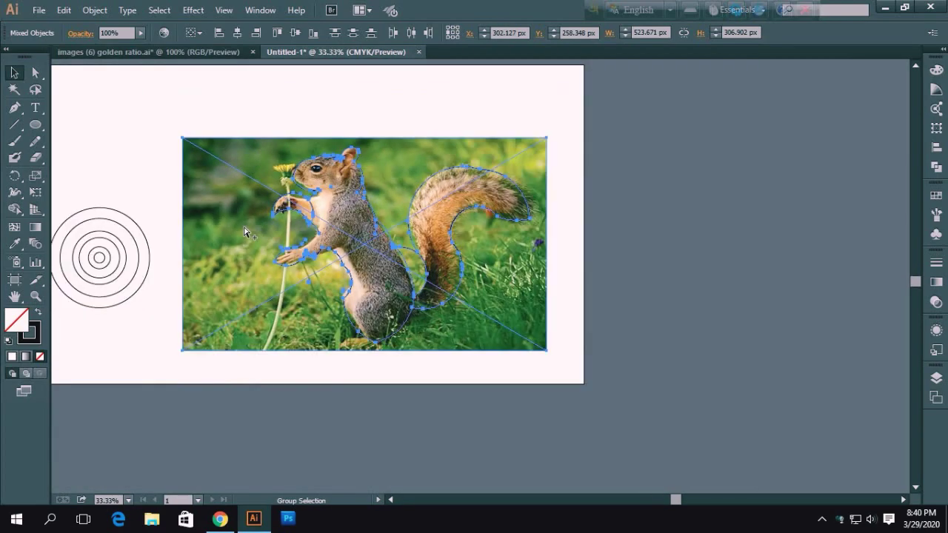
scroll(247, 233, "down", 1, "alt")
scroll(245, 237, "up", 1, "alt")
scroll(240, 245, "up", 1, "alt")
mouse_move(254, 261)
left_mouse_down()
mouse_move(250, 340)
mouse_move(255, 236)
left_mouse_up()
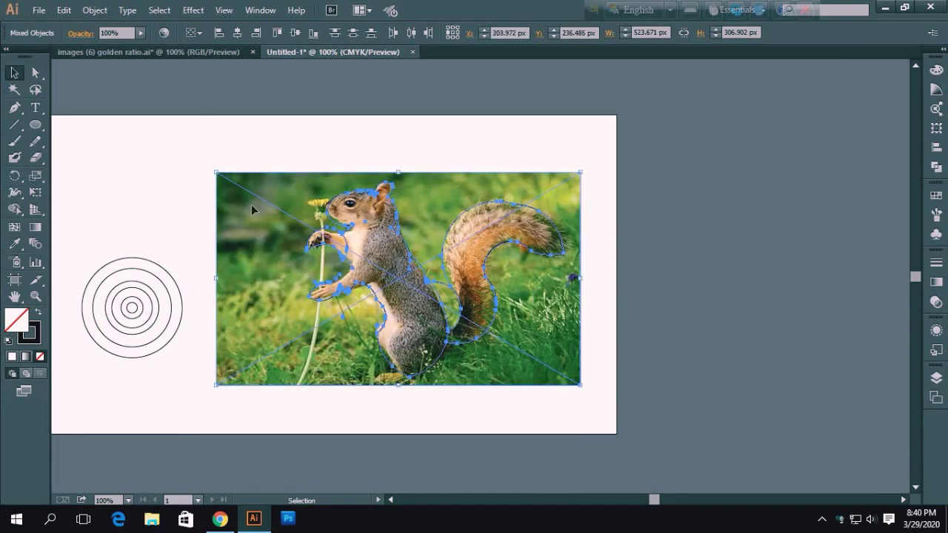
left_click(248, 156)
mouse_move(263, 187)
left_mouse_down()
mouse_move(270, 286)
mouse_move(289, 255)
mouse_move(225, 127)
left_mouse_up()
Step: Delete the two ellipses under the squirrel in the golden ratio document and reposition the Untitled-1 photo
left_click(178, 51)
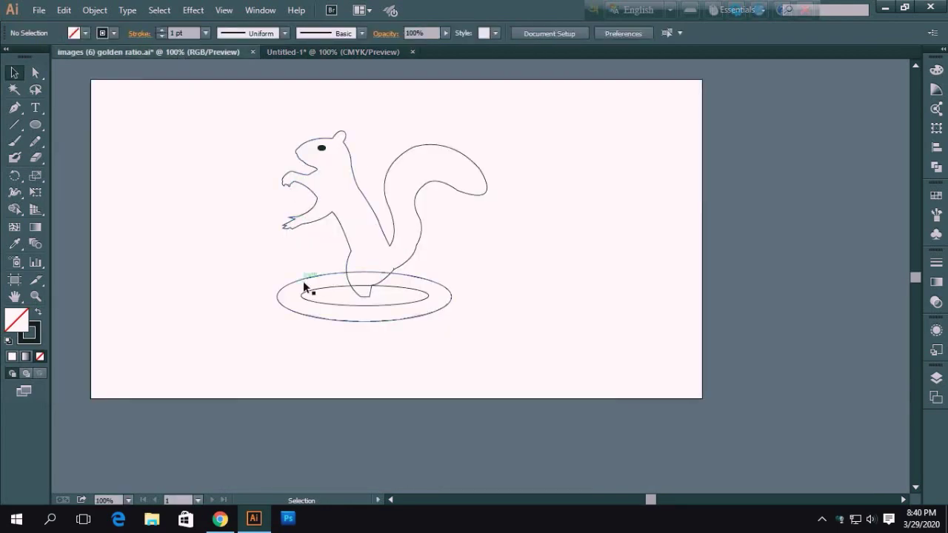
left_click_drag(275, 270, 317, 335)
key("Delete")
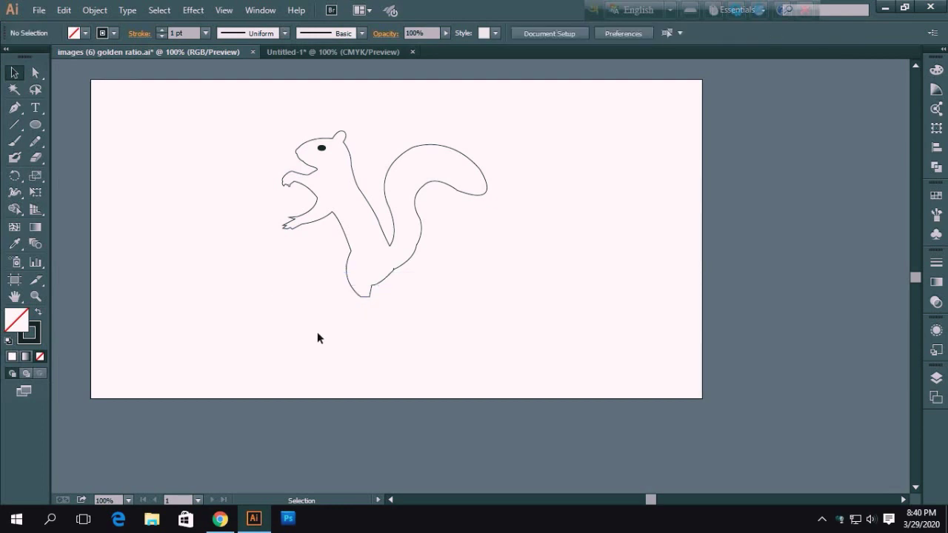
left_click(313, 52)
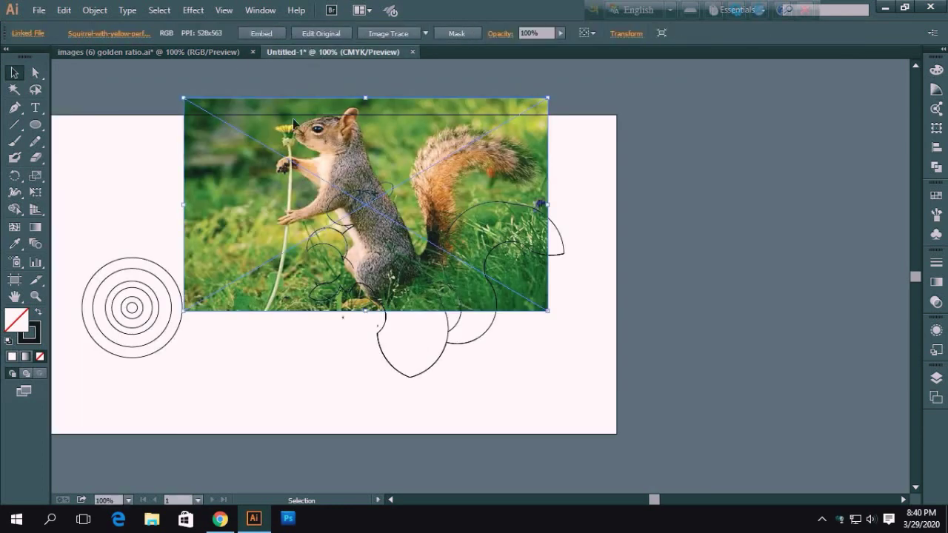
mouse_move(373, 216)
left_mouse_down()
mouse_move(248, 89)
mouse_move(282, 149)
left_mouse_up()
left_click(165, 52)
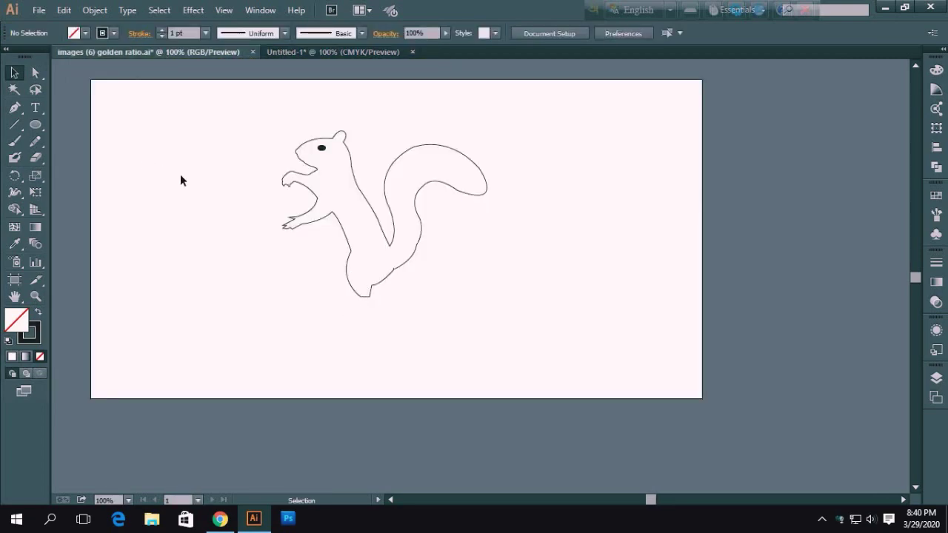
Step: Draw a wide ellipse with a smaller ~220 × 39 px ellipse inside it beneath the squirrel
left_click(41, 126)
mouse_move(253, 290)
left_mouse_down()
mouse_move(495, 353)
mouse_move(480, 349)
left_mouse_up()
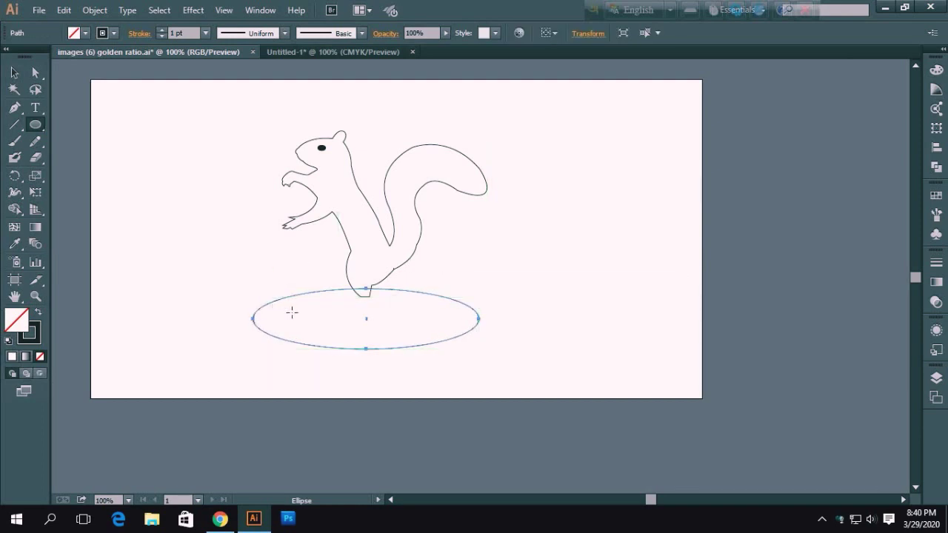
left_click_drag(286, 310, 439, 337)
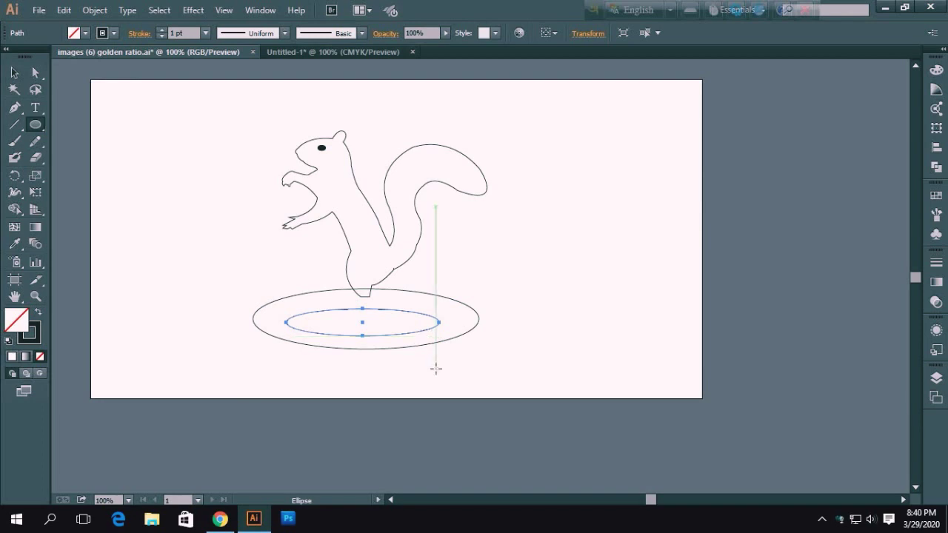
key("Up")
key("Up")
key("Up")
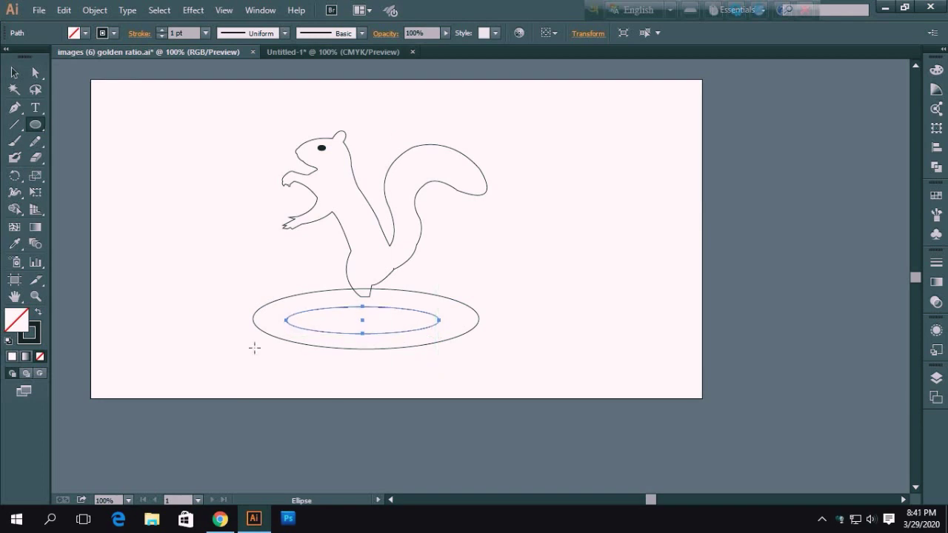
left_click(14, 72)
left_click(221, 201)
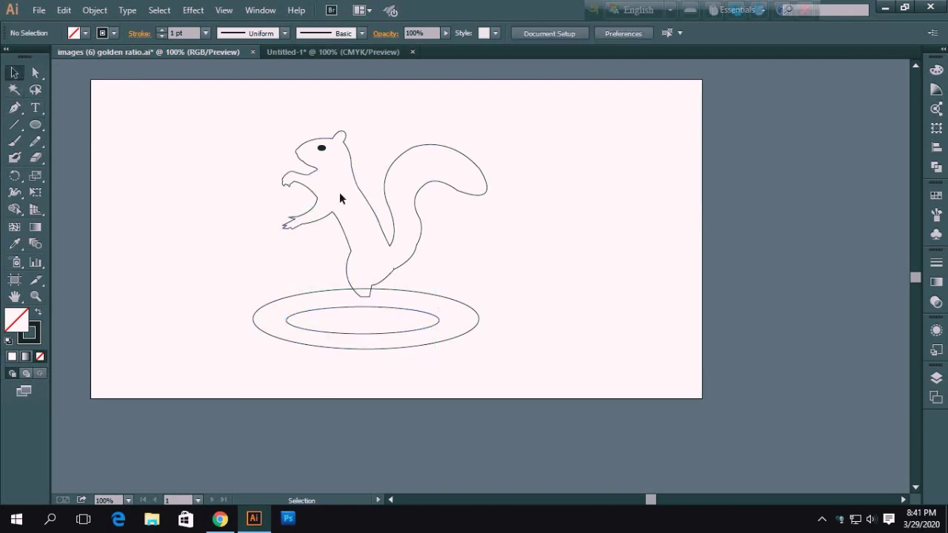
left_click_drag(220, 126, 503, 247)
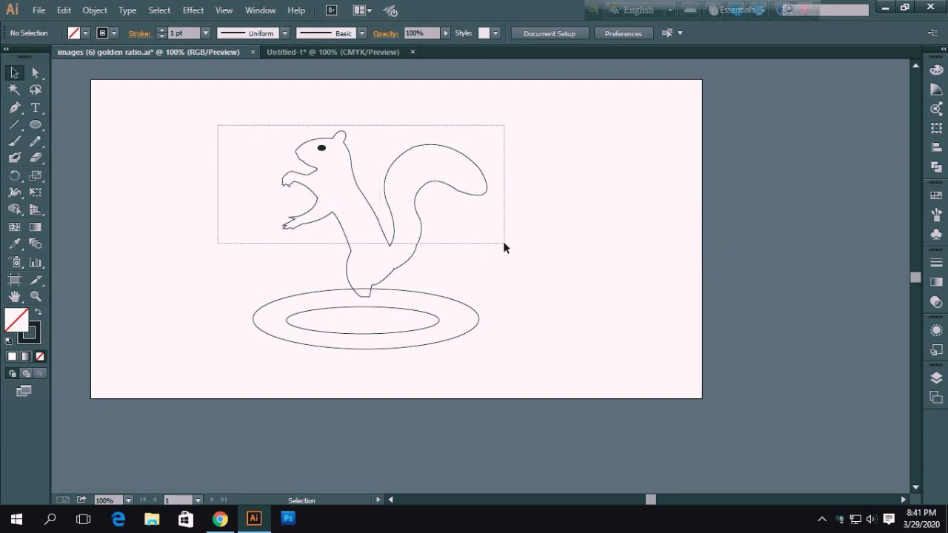
left_click(932, 69)
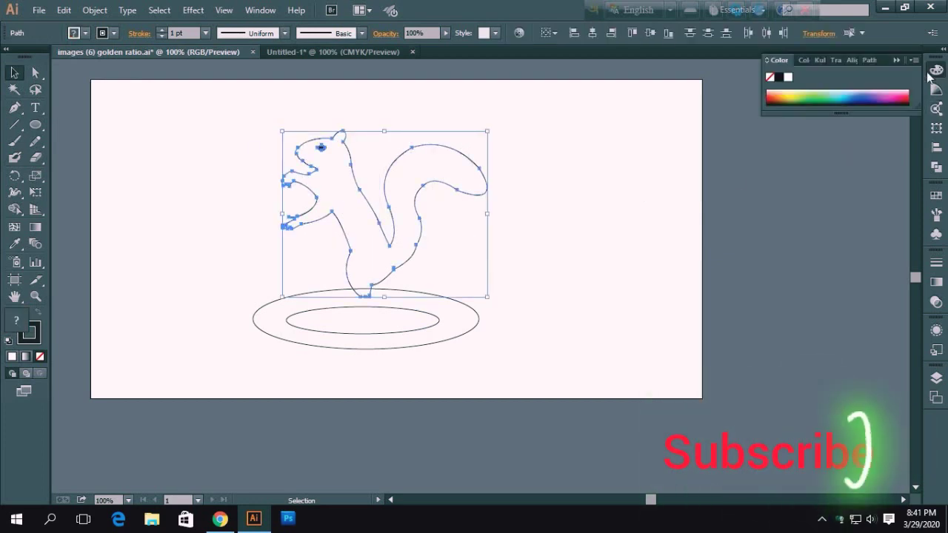
Step: Fill the squirrel outline orange and reposition its black eye on the head
left_click(785, 94)
left_click_drag(786, 91, 782, 95)
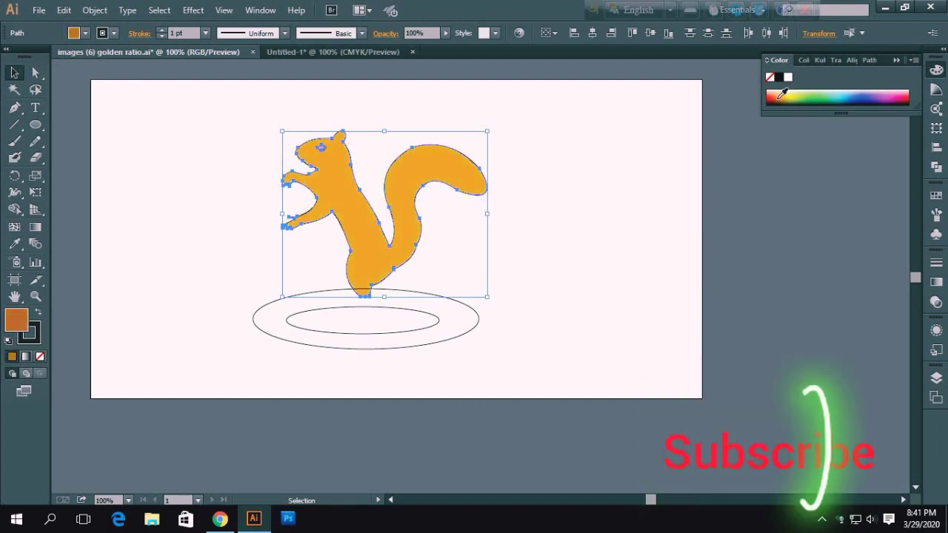
left_click_drag(783, 94, 785, 91)
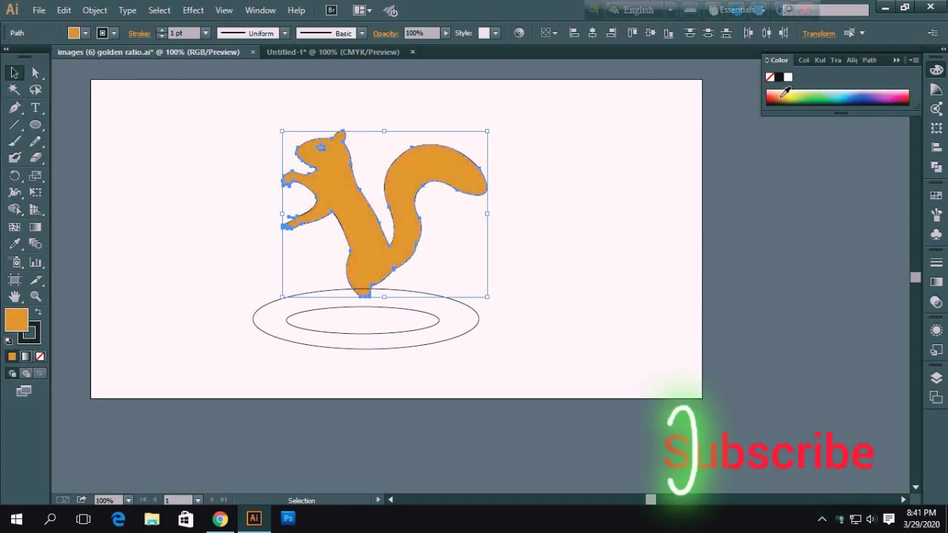
left_click(572, 209)
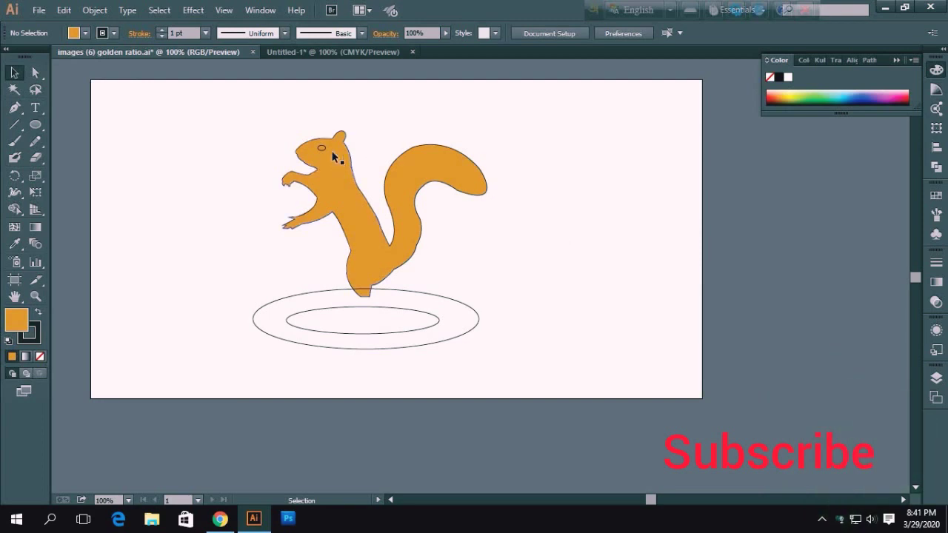
left_click_drag(328, 153, 322, 146)
left_click(497, 142)
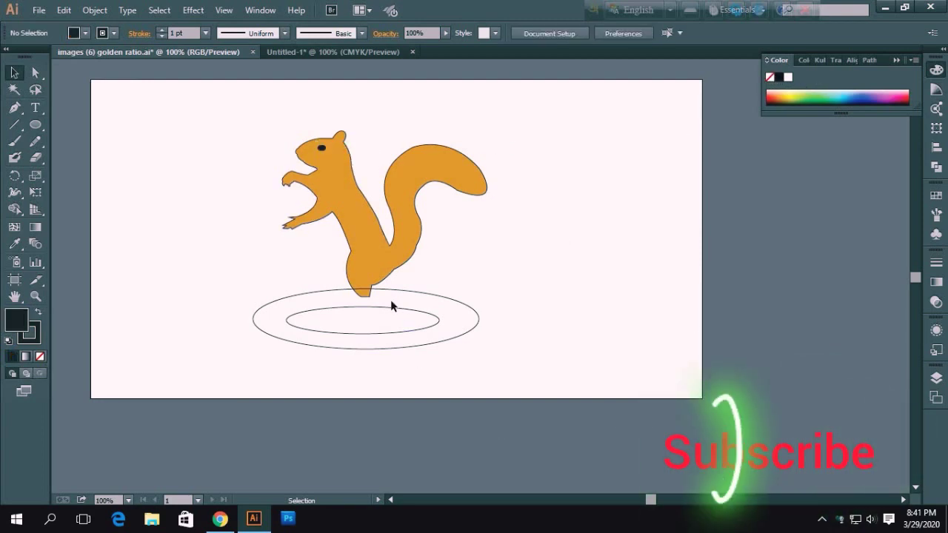
Step: Fill the outer ellipse black and the inner one light orange, then shift the squirrel body right
left_click(254, 317)
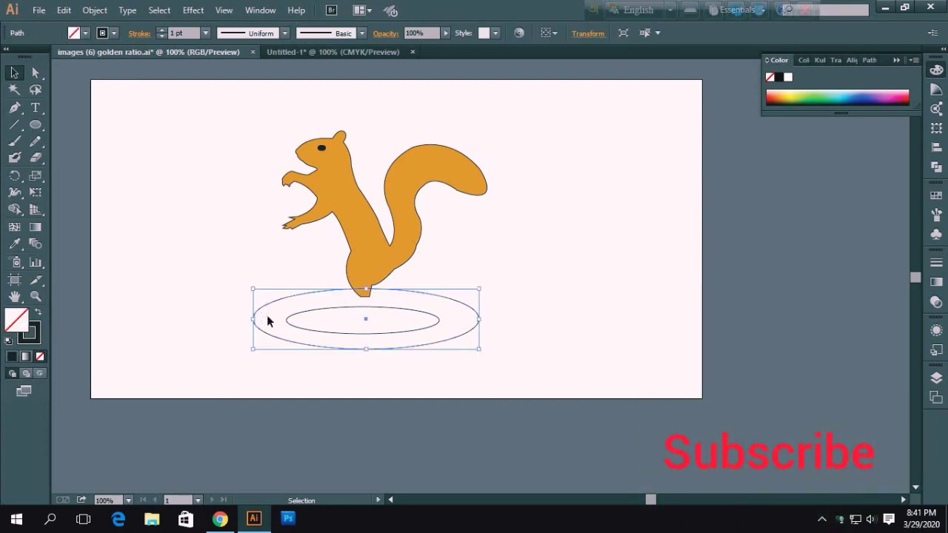
left_click(779, 78)
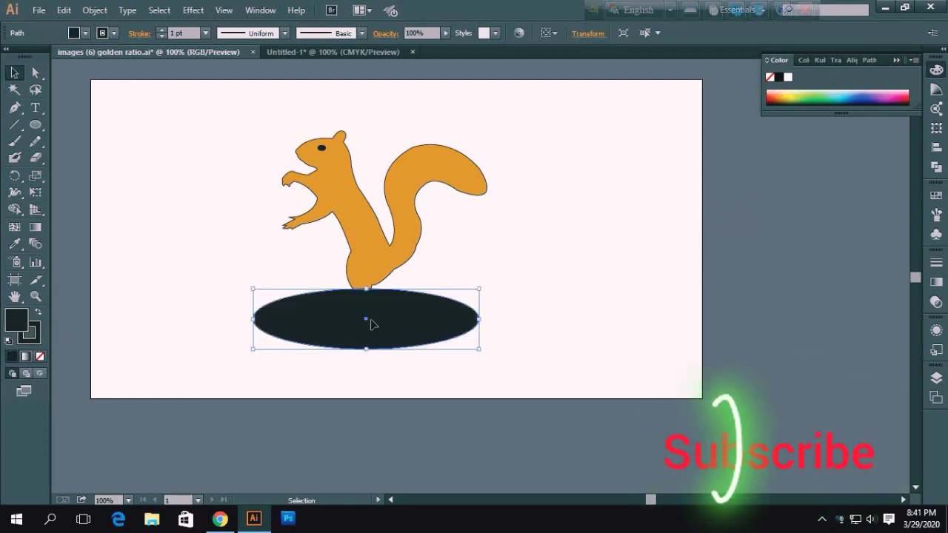
left_click_drag(301, 310, 439, 334)
key("slash")
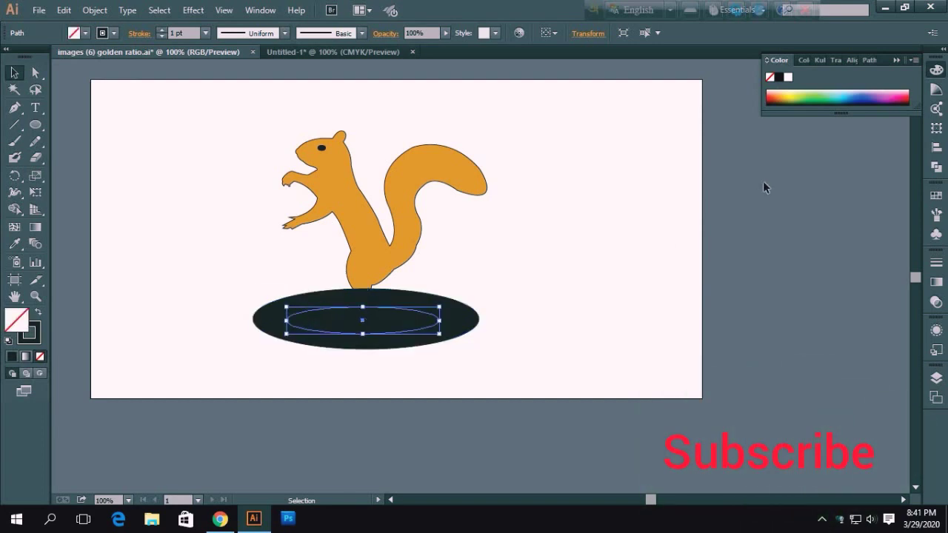
left_click(779, 91)
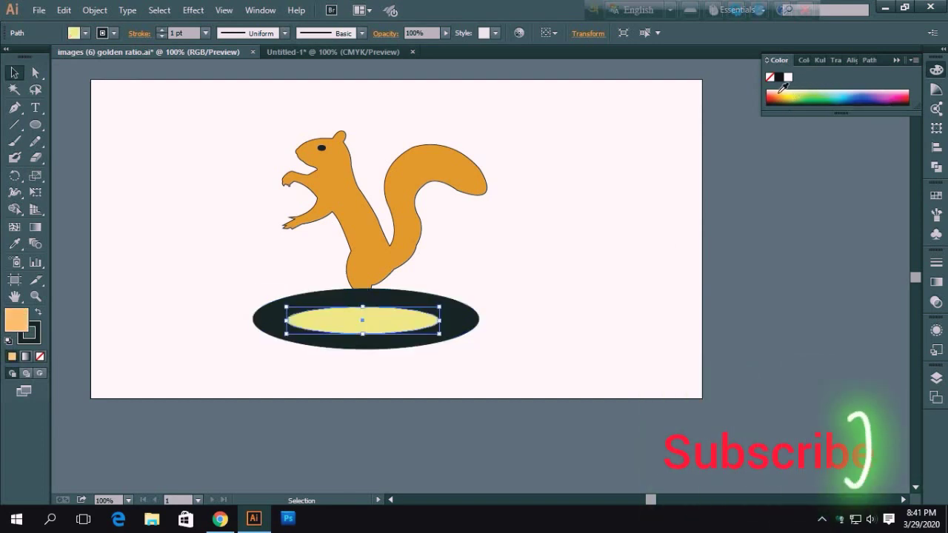
left_click(616, 253)
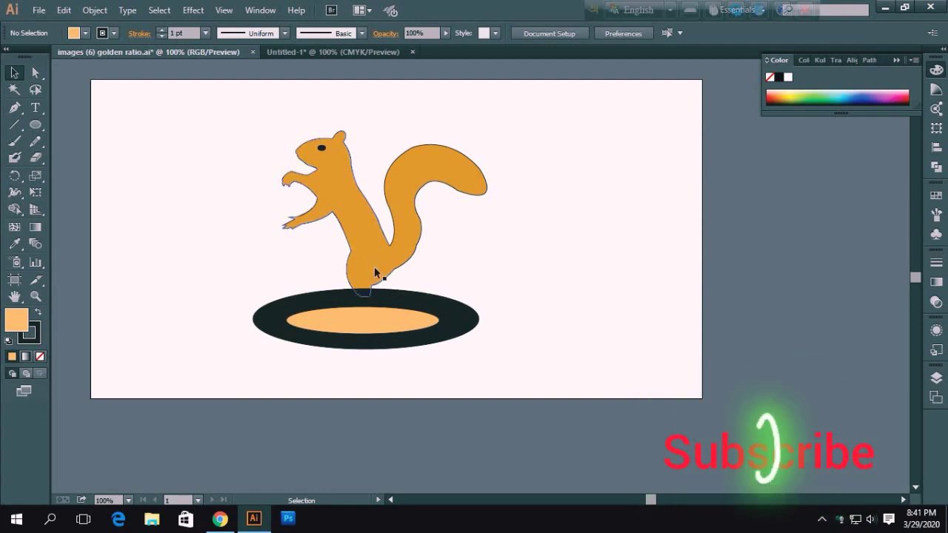
left_click(294, 185)
mouse_move(350, 214)
left_mouse_down()
mouse_move(349, 237)
mouse_move(499, 210)
left_mouse_up()
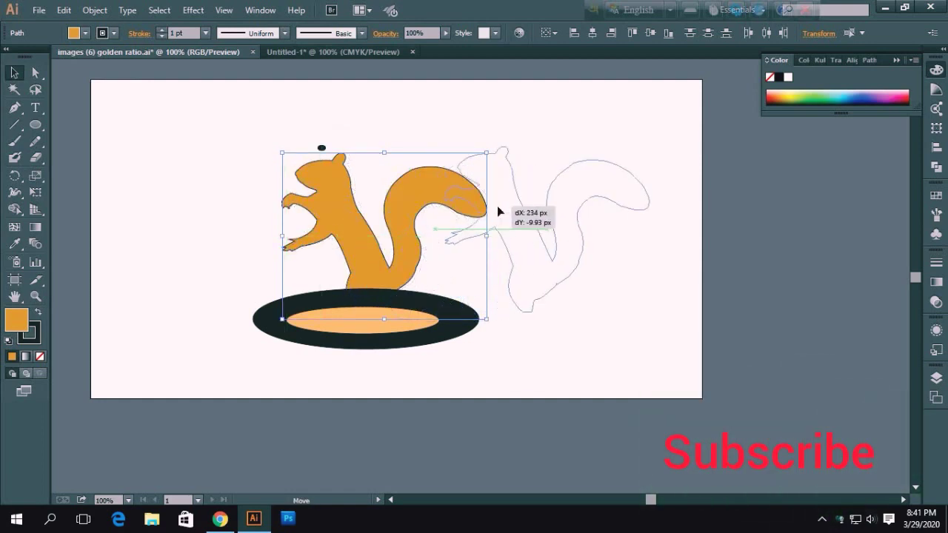
Step: Undo the squirrel's moves and the fill colour changes on the ellipses and eye
left_click(358, 316)
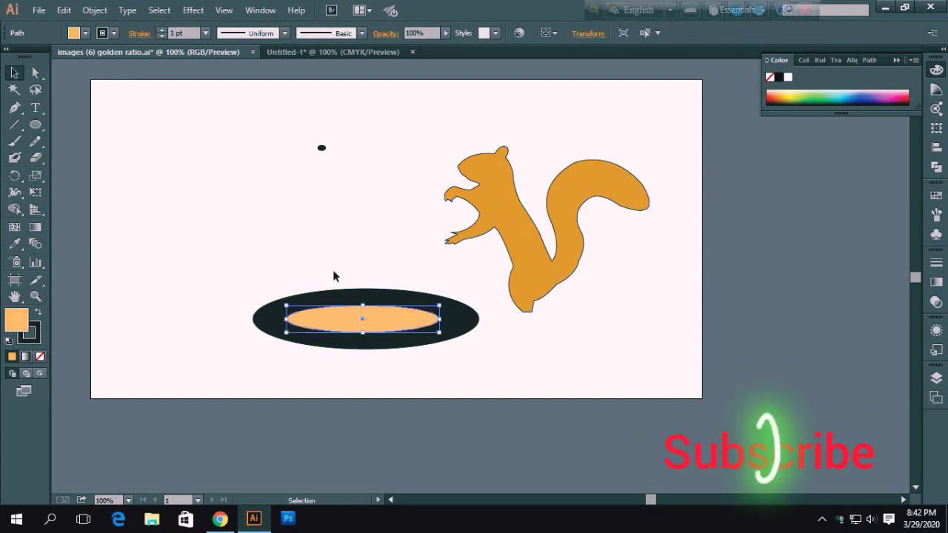
right_click(318, 222)
left_click(336, 224)
right_click(371, 236)
left_click(385, 241)
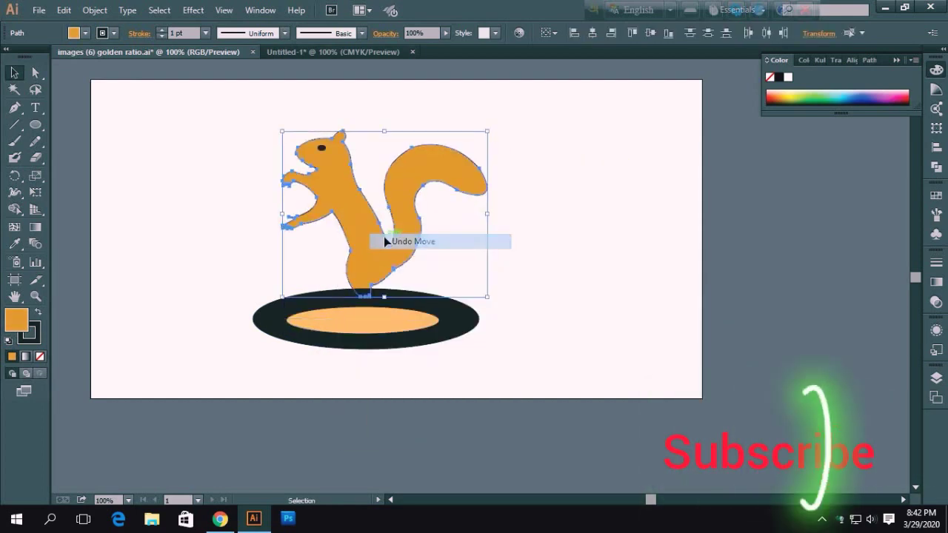
left_click(417, 245)
right_click(431, 244)
left_click(444, 252)
right_click(449, 248)
left_click(464, 258)
right_click(484, 258)
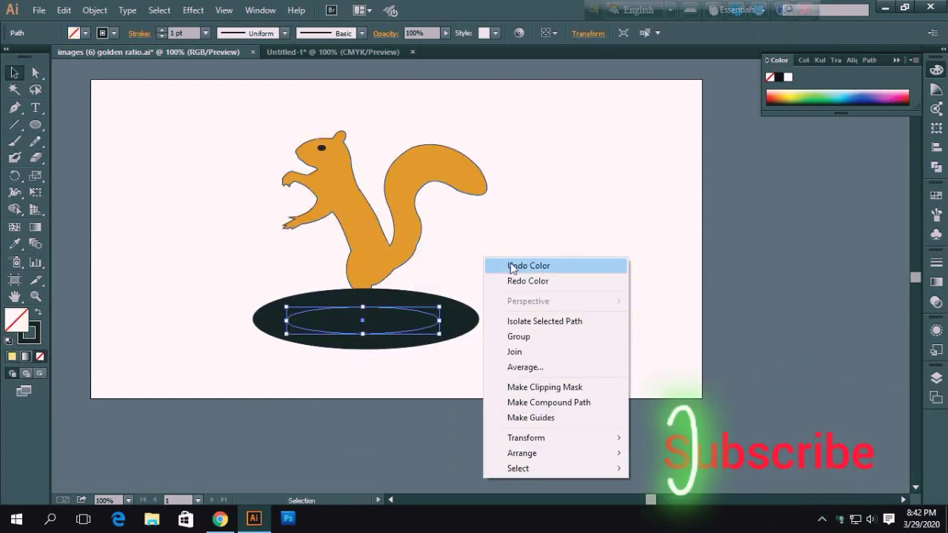
left_click(511, 267)
right_click(502, 259)
left_click(521, 268)
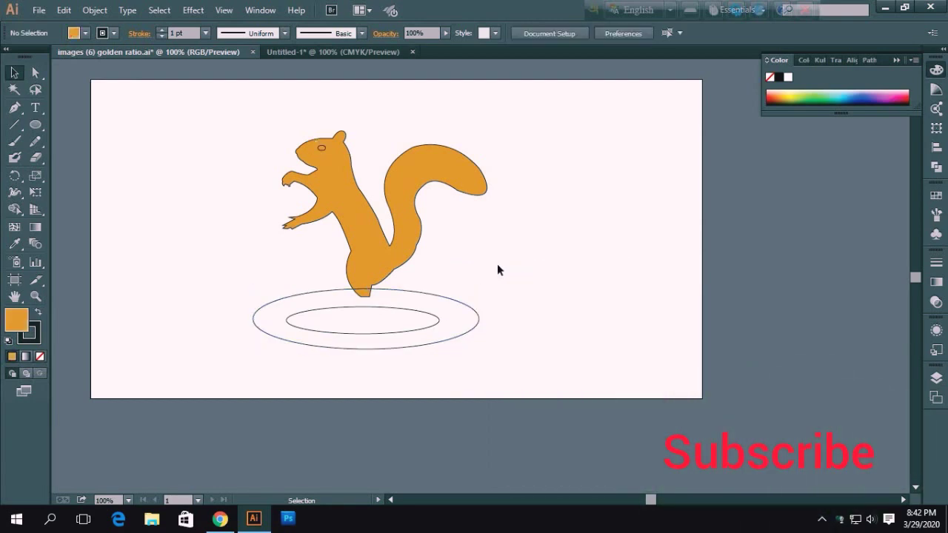
Step: Keep undoing back through the squirrel's colour changes and the inner ellipse edits
left_click(321, 148)
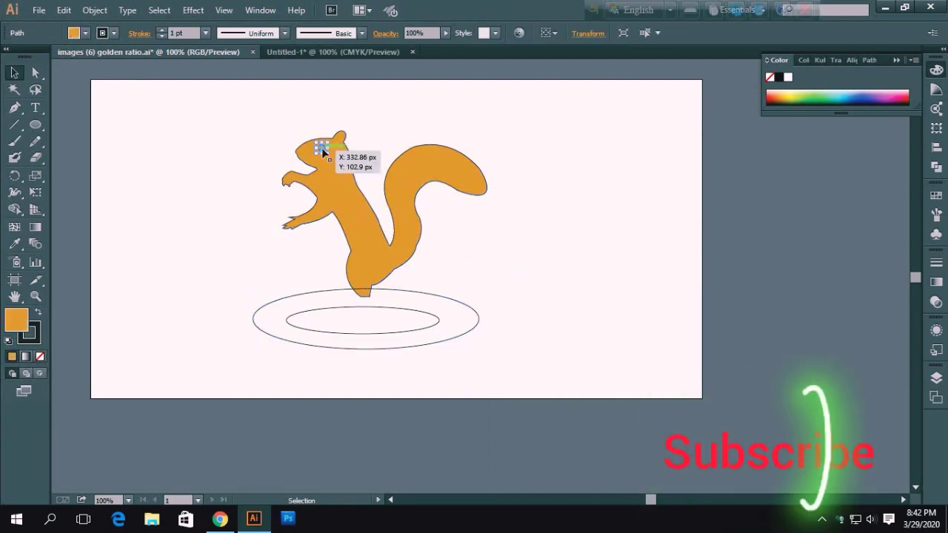
right_click(490, 142)
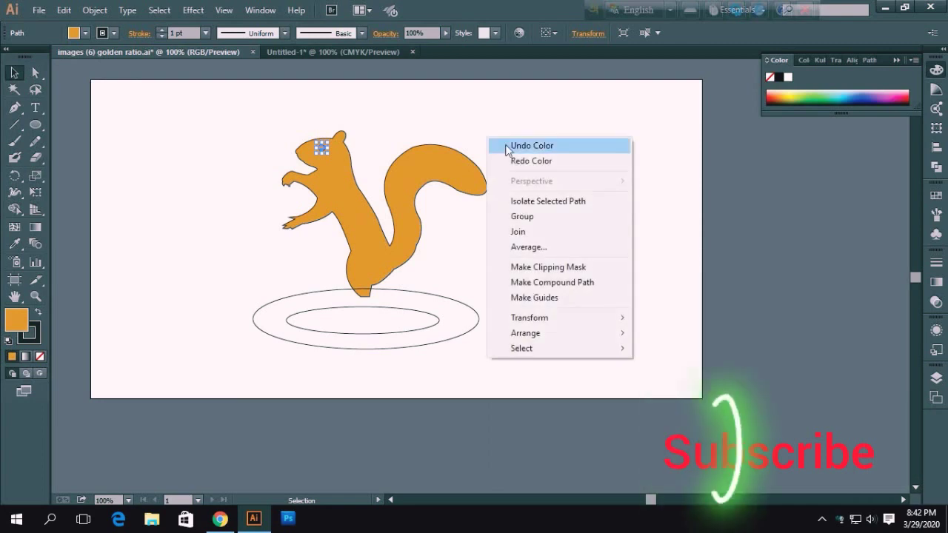
left_click(531, 151)
right_click(531, 148)
left_click(539, 154)
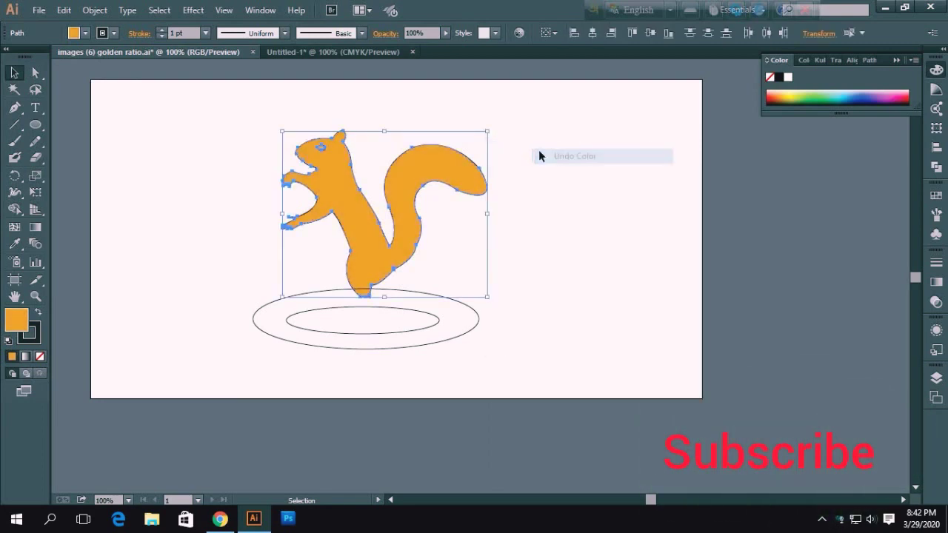
right_click(546, 153)
left_click(557, 162)
right_click(552, 145)
left_click(563, 152)
right_click(566, 149)
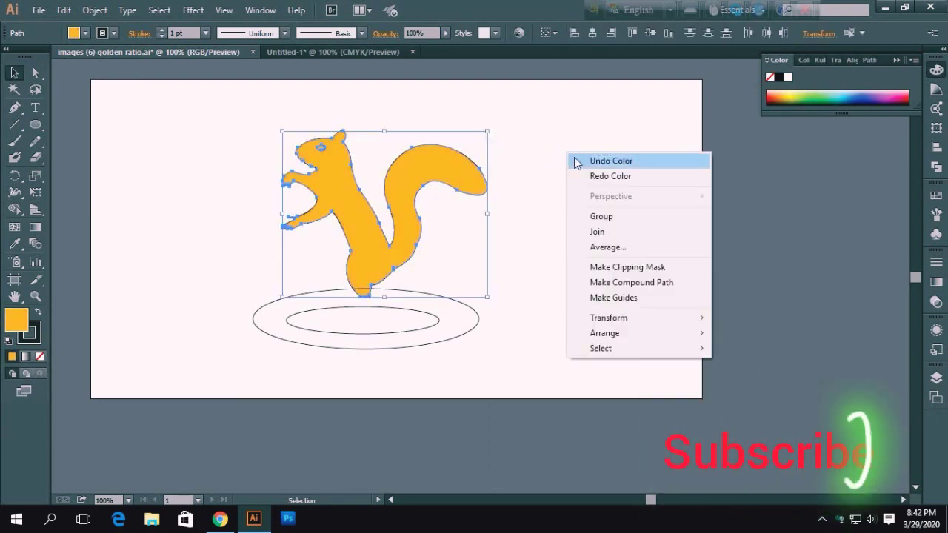
left_click(573, 158)
right_click(577, 160)
left_click(587, 167)
right_click(586, 162)
left_click(597, 170)
right_click(610, 172)
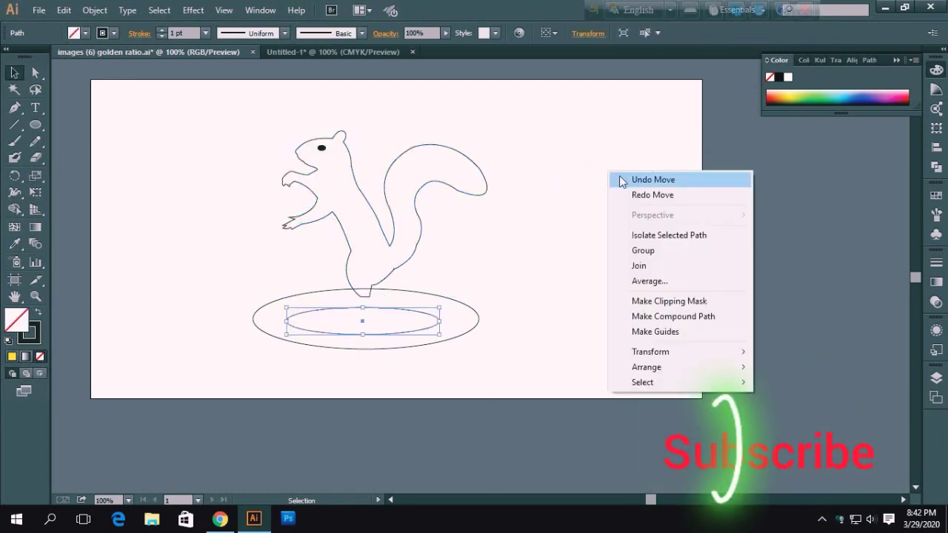
left_click(622, 181)
right_click(623, 181)
left_click(623, 181)
right_click(643, 190)
left_click(643, 190)
right_click(680, 207)
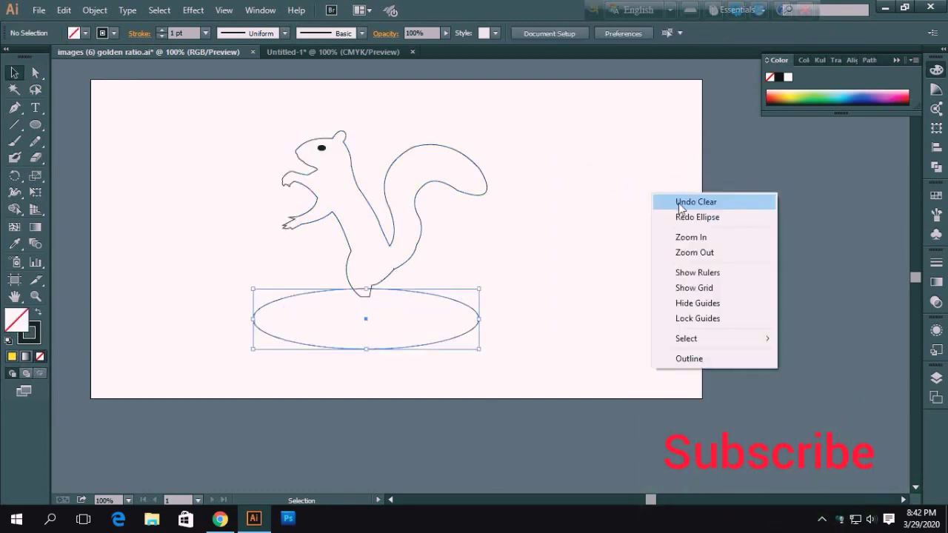
left_click(679, 203)
right_click(692, 211)
left_click(691, 211)
right_click(701, 217)
left_click(703, 220)
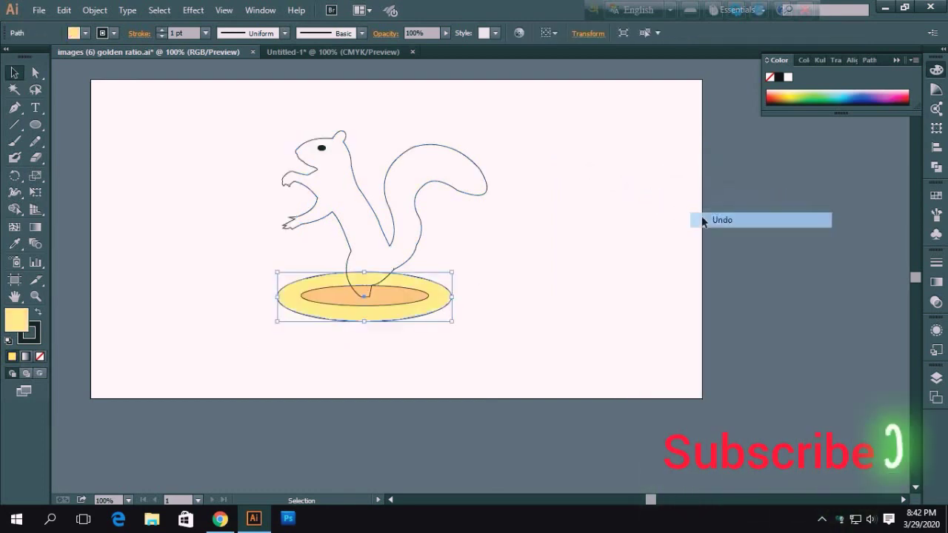
Step: Undo further until the squirrel's orange body fill is restored on the two-tone ellipses
right_click(557, 160)
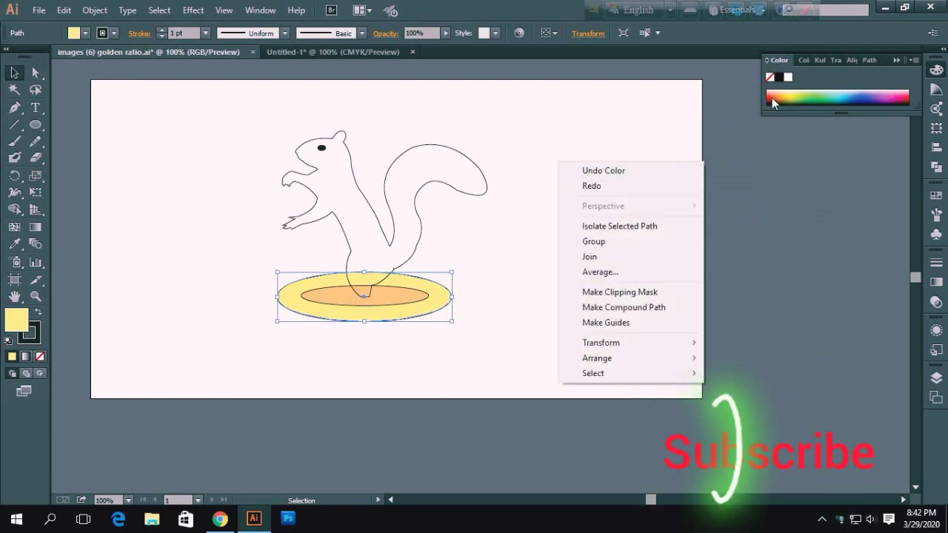
left_click(583, 171)
right_click(572, 161)
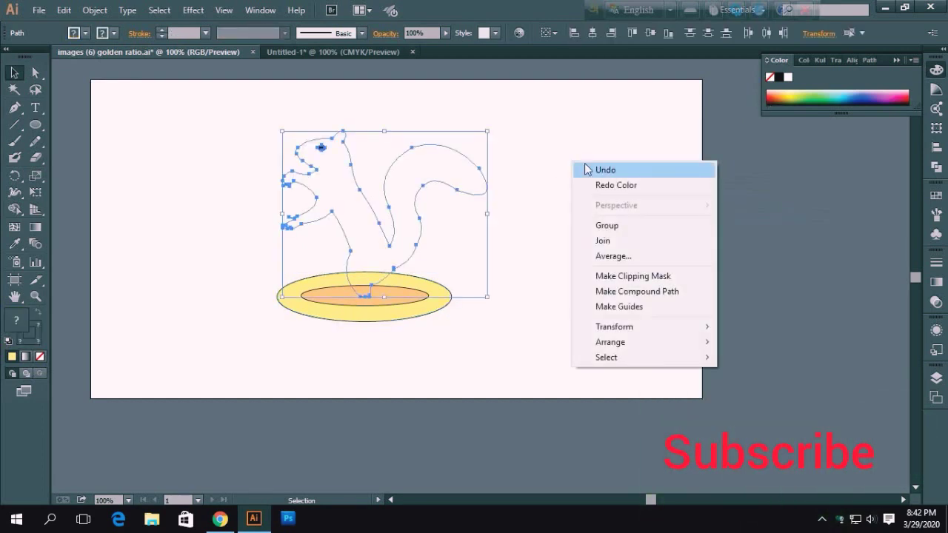
left_click(587, 170)
right_click(584, 169)
left_click(595, 180)
right_click(600, 176)
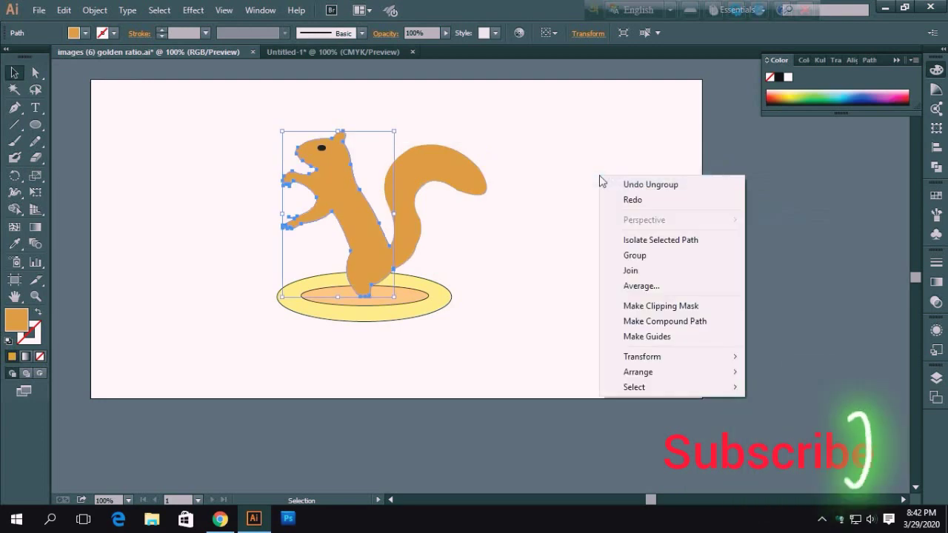
left_click(531, 173)
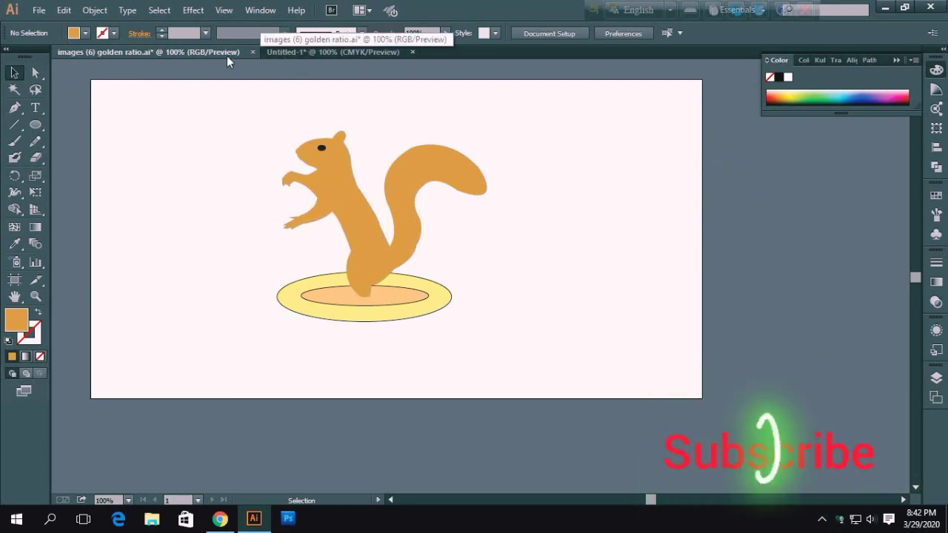
Step: Delete the photo and traced outlines in Untitled-1 and drag the concentric circles into the golden ratio document
left_click(307, 49)
left_click_drag(476, 354, 300, 180)
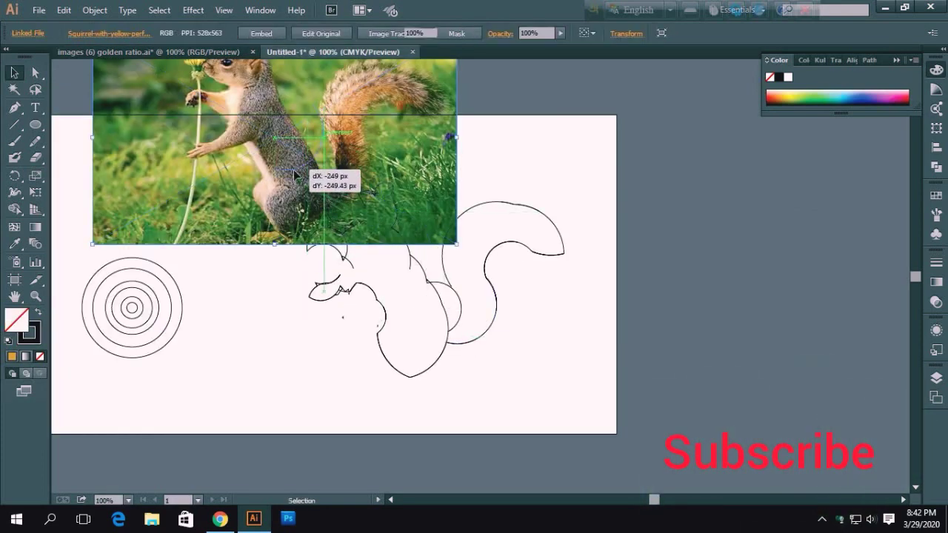
left_click_drag(466, 409, 237, 137)
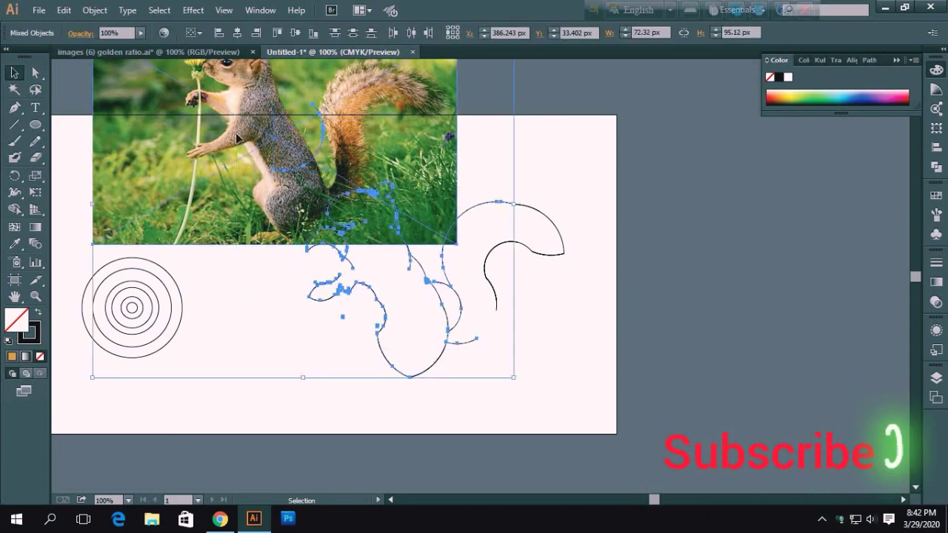
key("Delete")
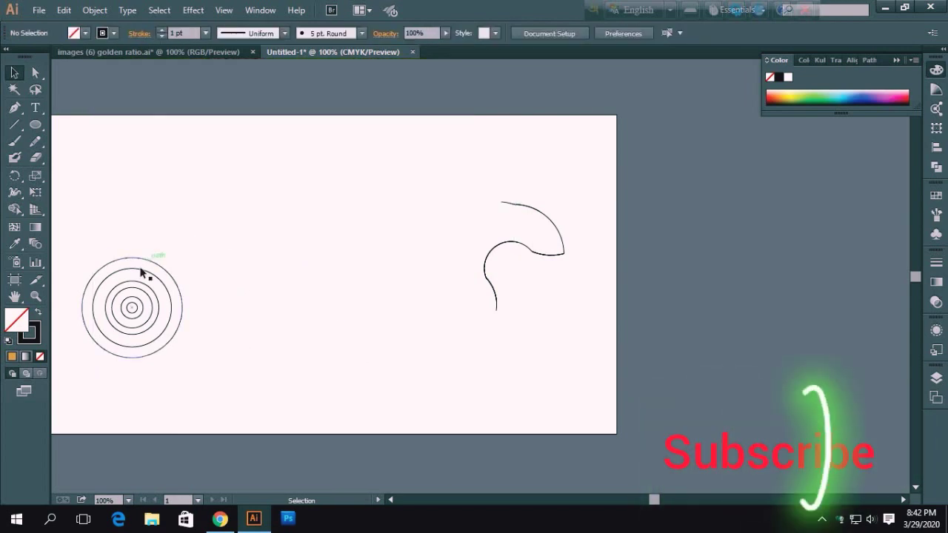
left_click(131, 310)
mouse_move(130, 309)
left_mouse_down()
mouse_move(178, 210)
mouse_move(182, 231)
left_mouse_up()
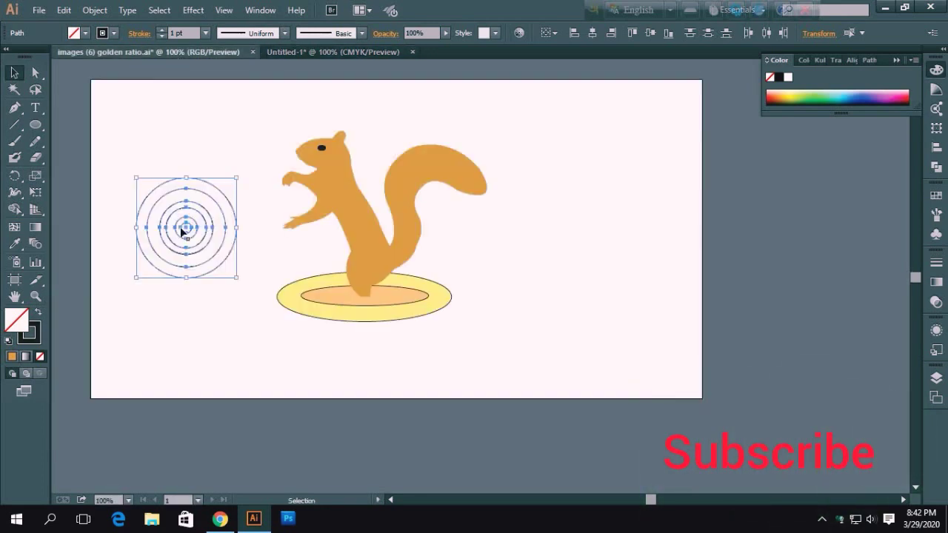
Step: Group the squirrel together with its two ellipses, excluding the concentric circles
left_click(244, 345)
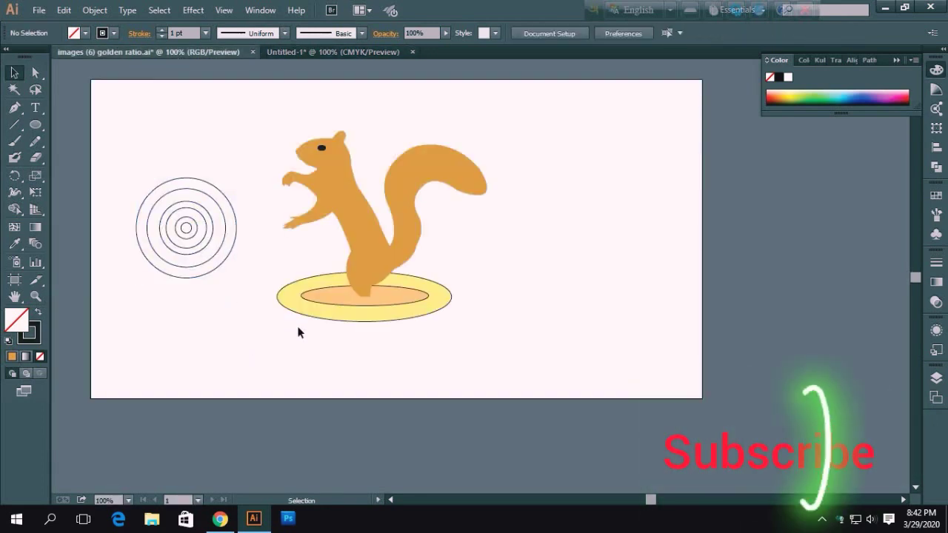
mouse_move(345, 373)
left_mouse_down()
mouse_move(300, 210)
mouse_move(306, 150)
left_mouse_up()
right_click(353, 194)
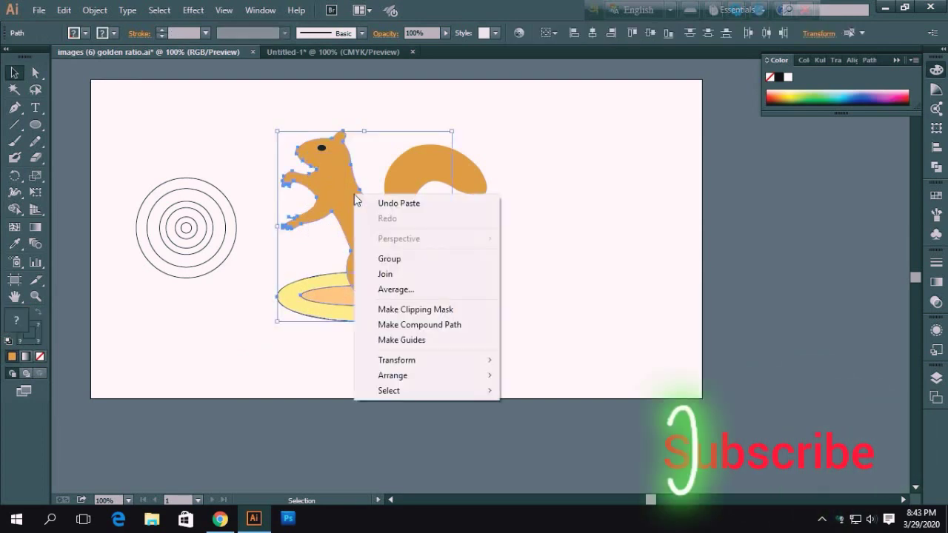
left_click(545, 262)
left_click_drag(230, 105, 392, 220)
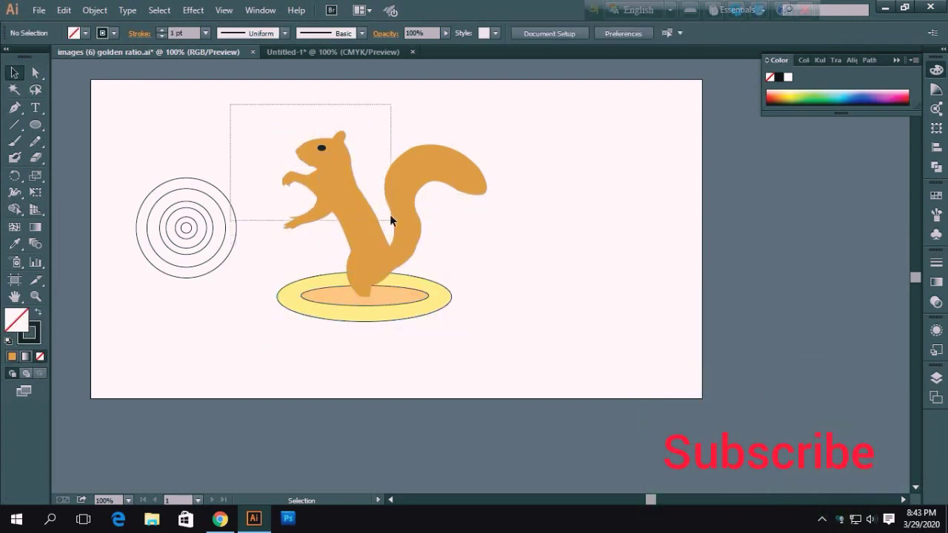
left_click_drag(447, 203, 496, 266)
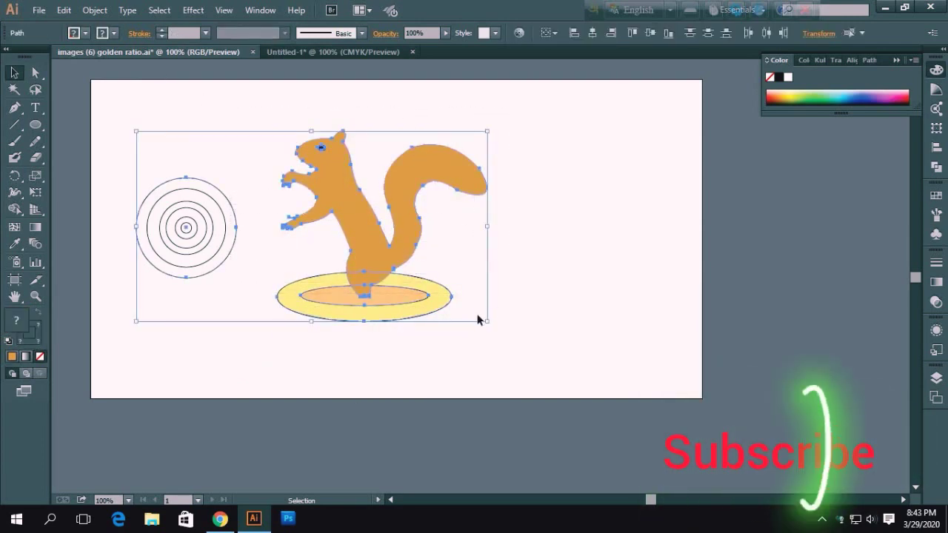
left_click(231, 186)
mouse_move(245, 99)
left_mouse_down()
mouse_move(328, 224)
mouse_move(441, 346)
mouse_move(494, 359)
left_mouse_up()
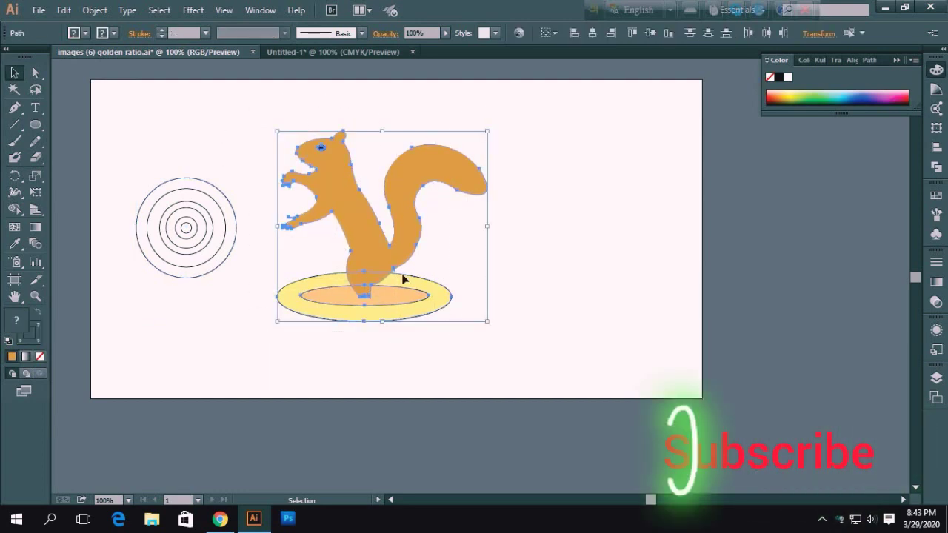
right_click(355, 199)
left_click(389, 261)
Step: Move the squirrel group about 214 px to the right
left_click(546, 271)
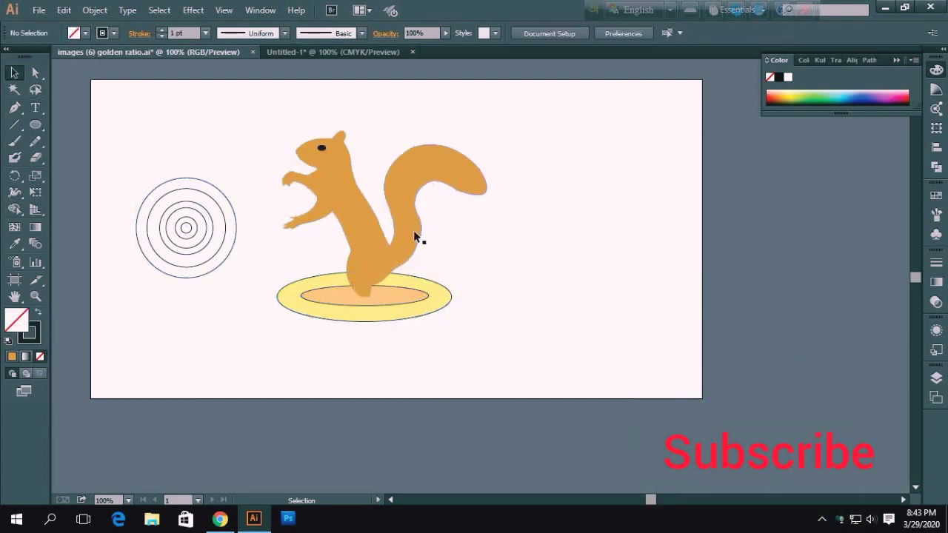
left_click_drag(420, 239, 577, 236)
left_click(375, 252)
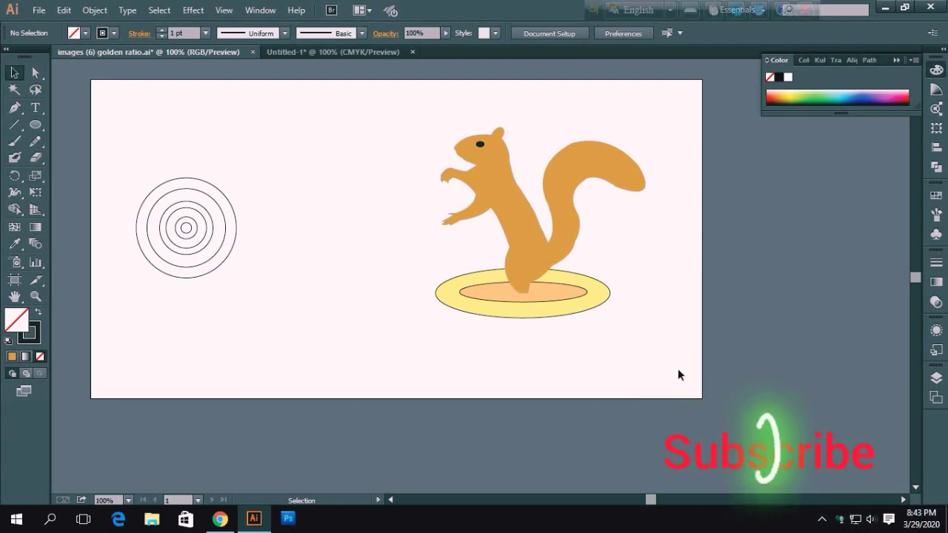
Step: Close the Untitled-1 document, discarding its unsaved changes
left_click(412, 54)
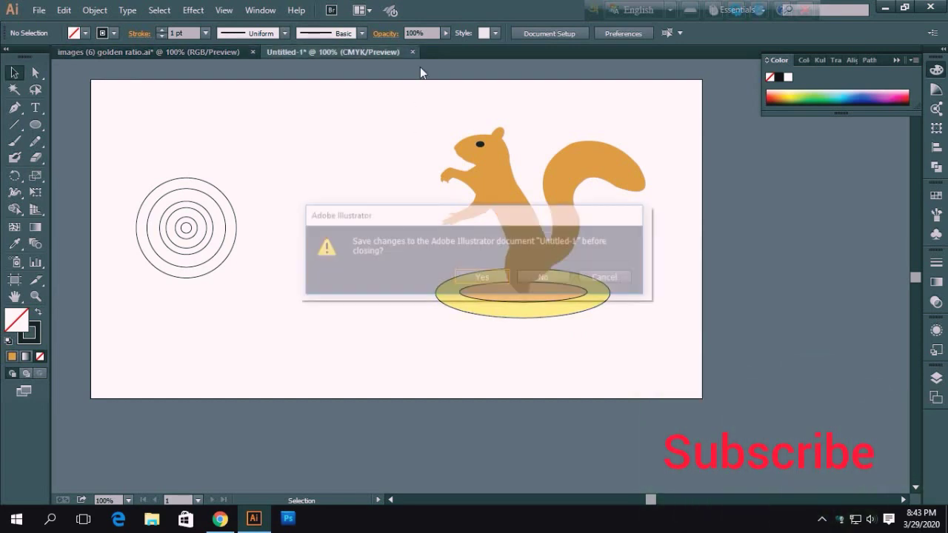
left_click(541, 279)
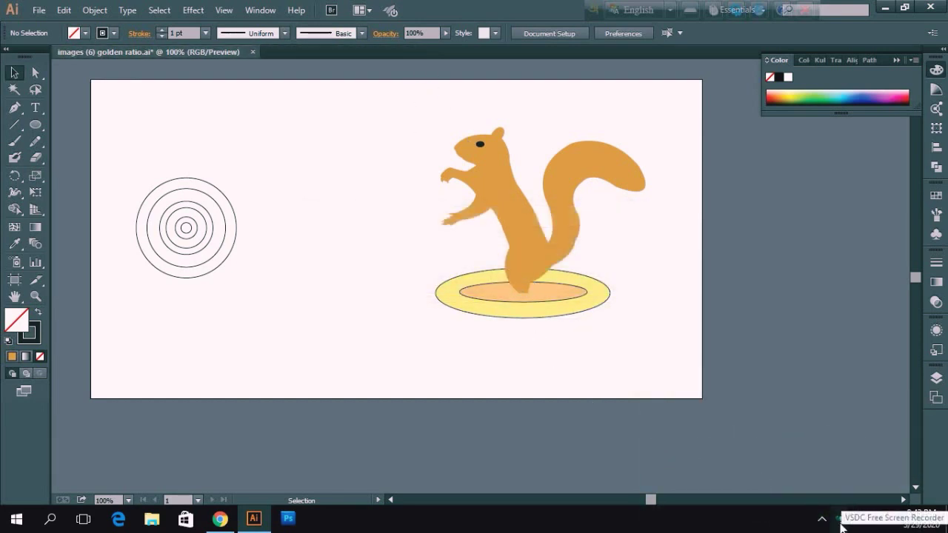